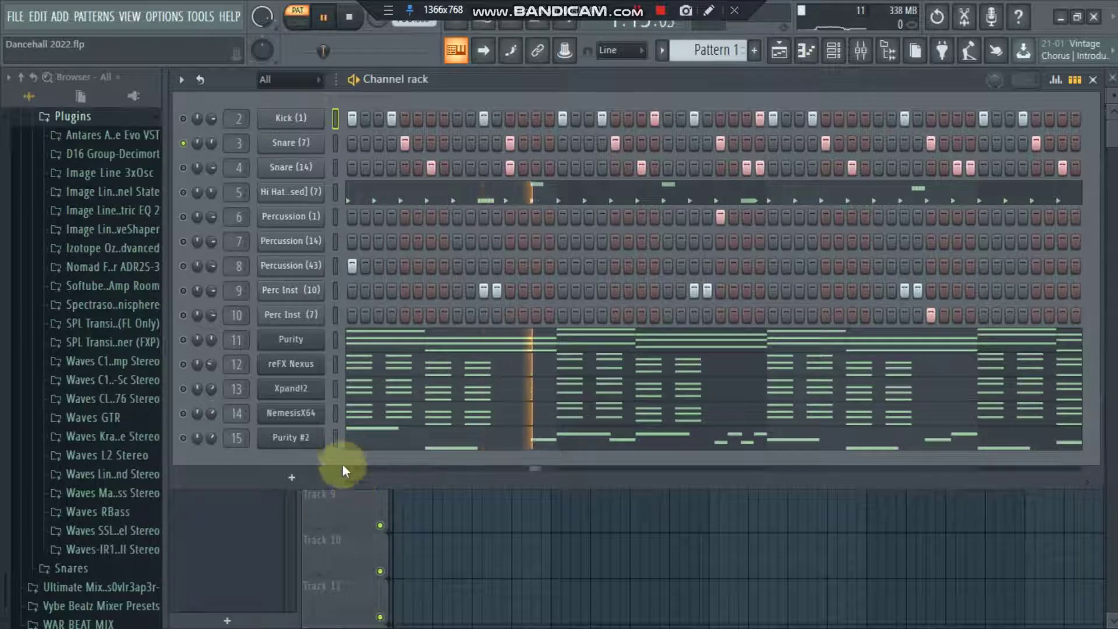
Examine the Kick (1), Snare (7) and Snare (14) step patterns along their full length, selecting the Snare (14) channel
drag(349, 480, 362, 481)
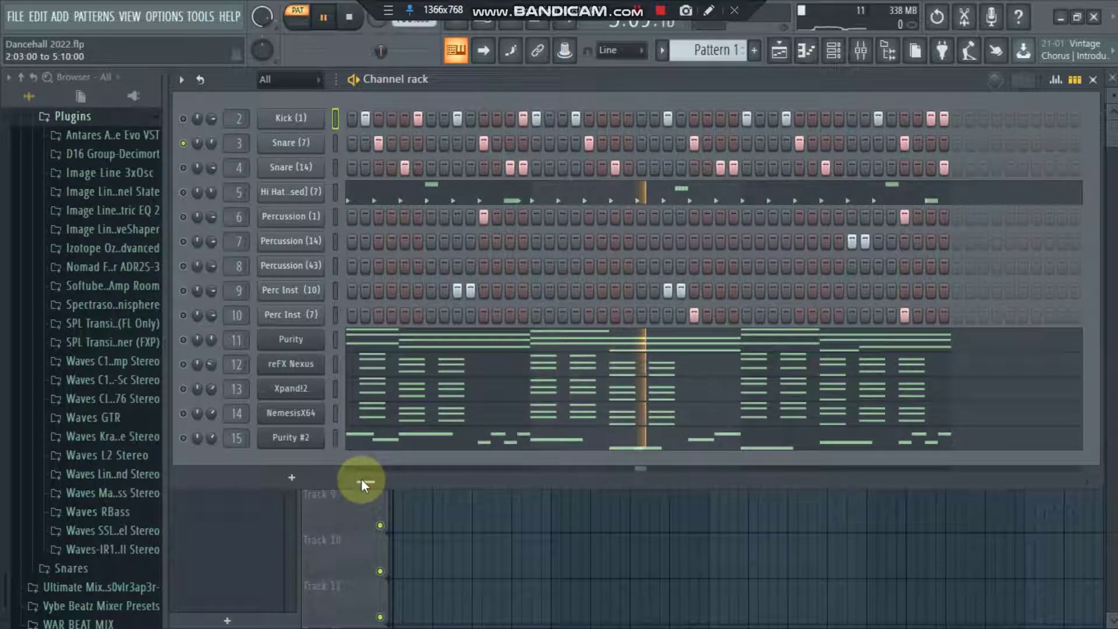
drag(362, 479, 347, 478)
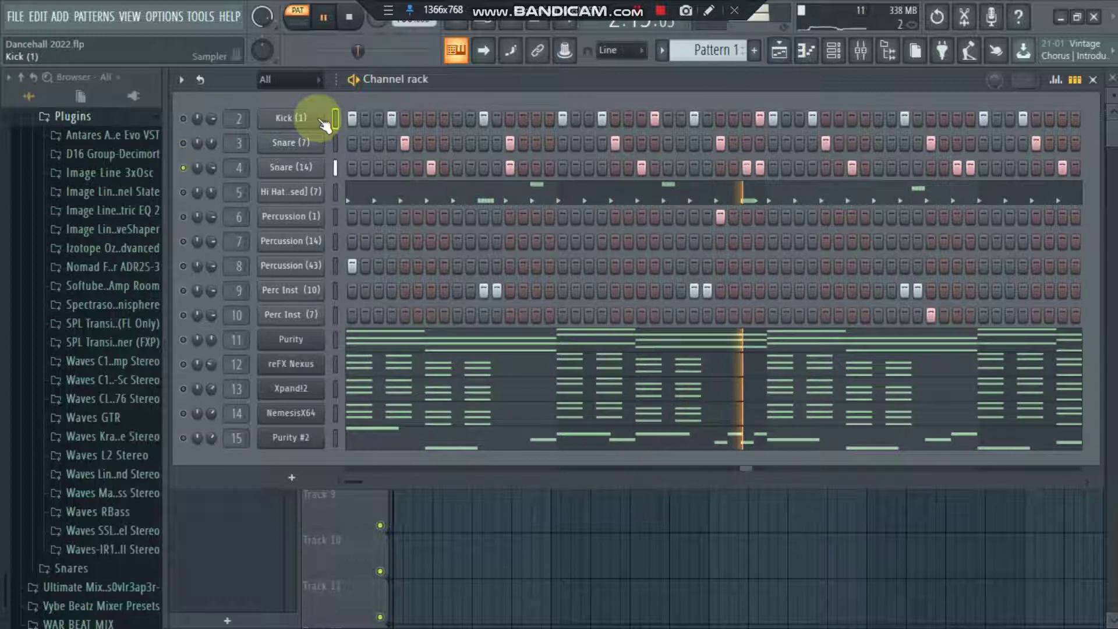
click(335, 169)
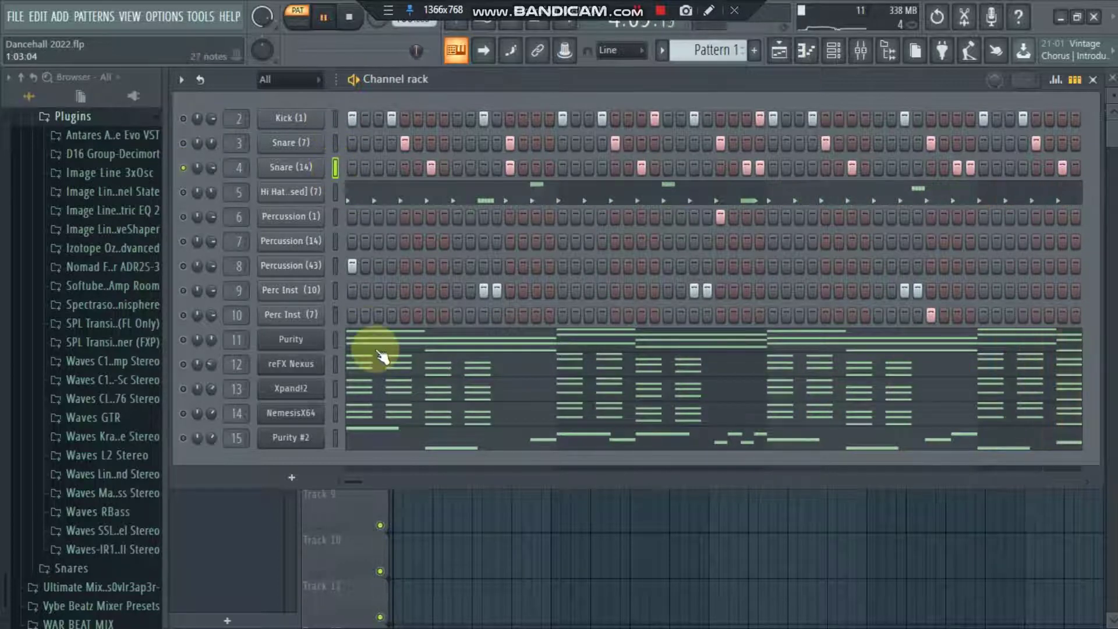
drag(359, 483, 379, 484)
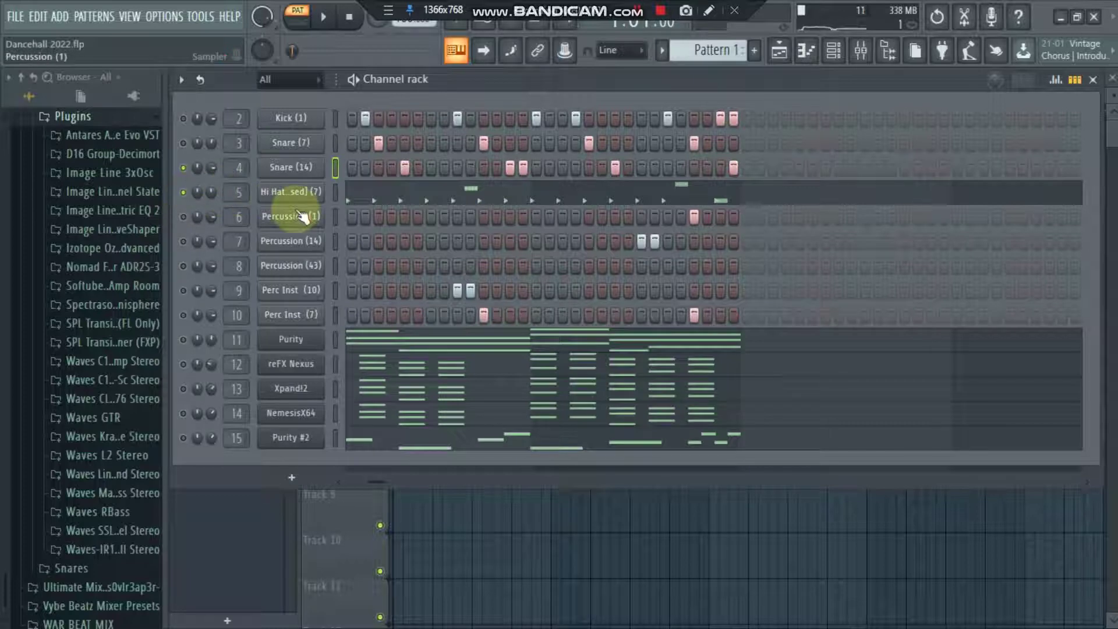
drag(373, 480, 330, 473)
Show the Hi Hat [Closed] (7) notes in the piano roll with all four bars in view and play them
right_click(320, 187)
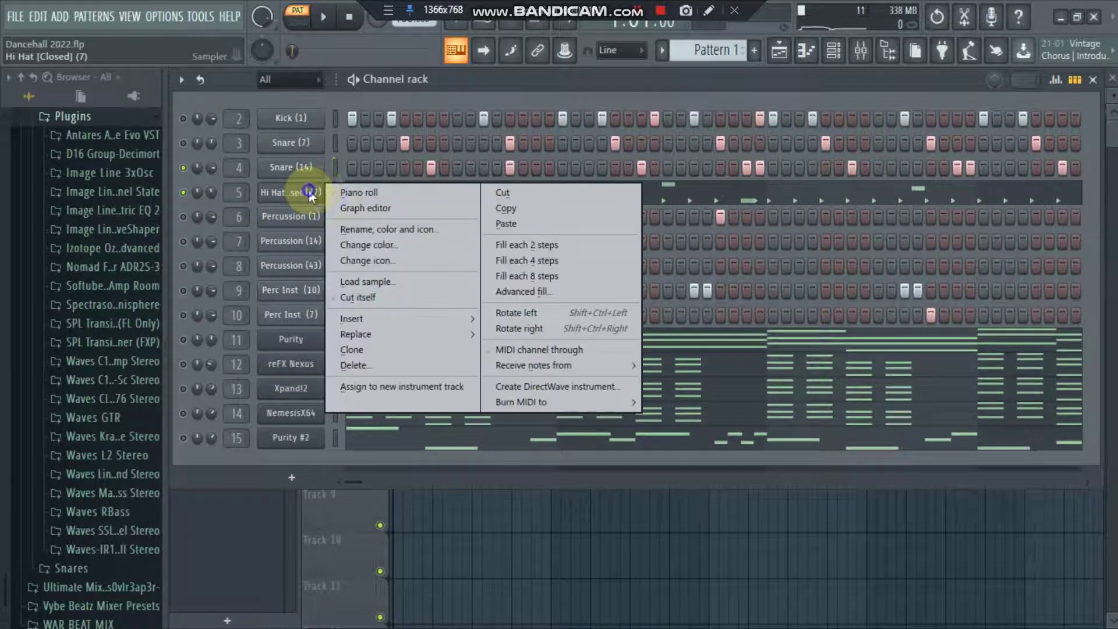
click(372, 192)
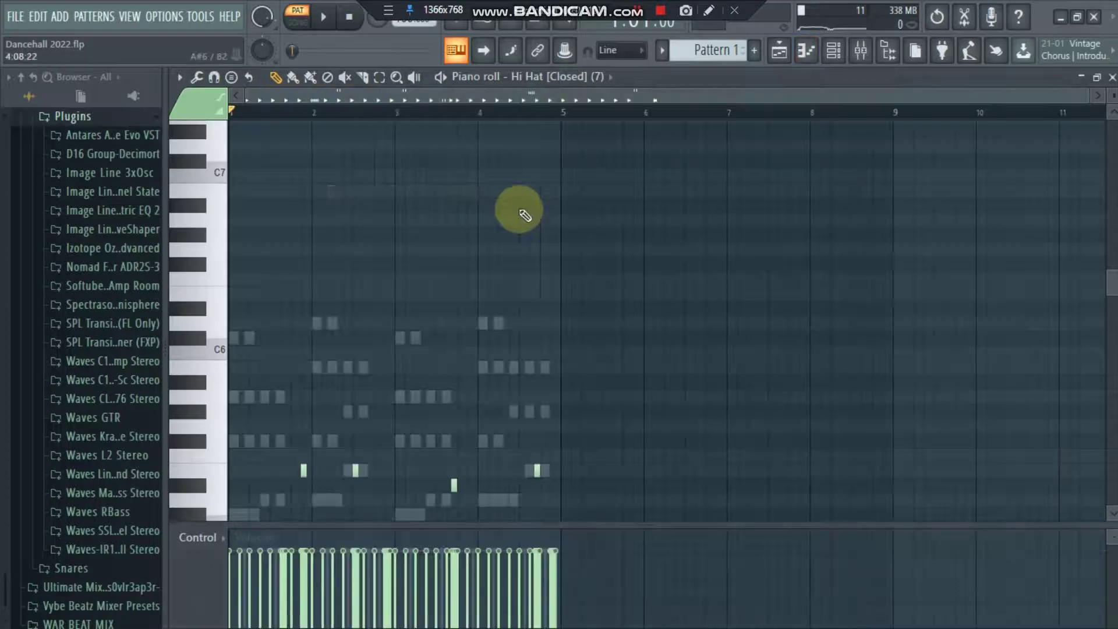
scroll(1101, 302, down, 5)
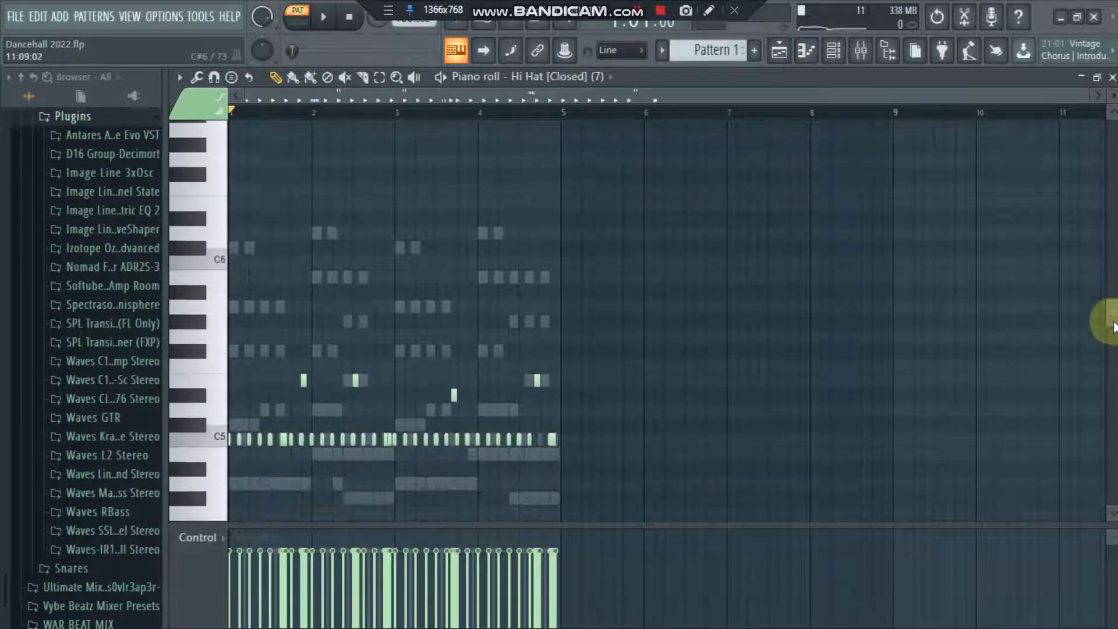
drag(1087, 93, 671, 123)
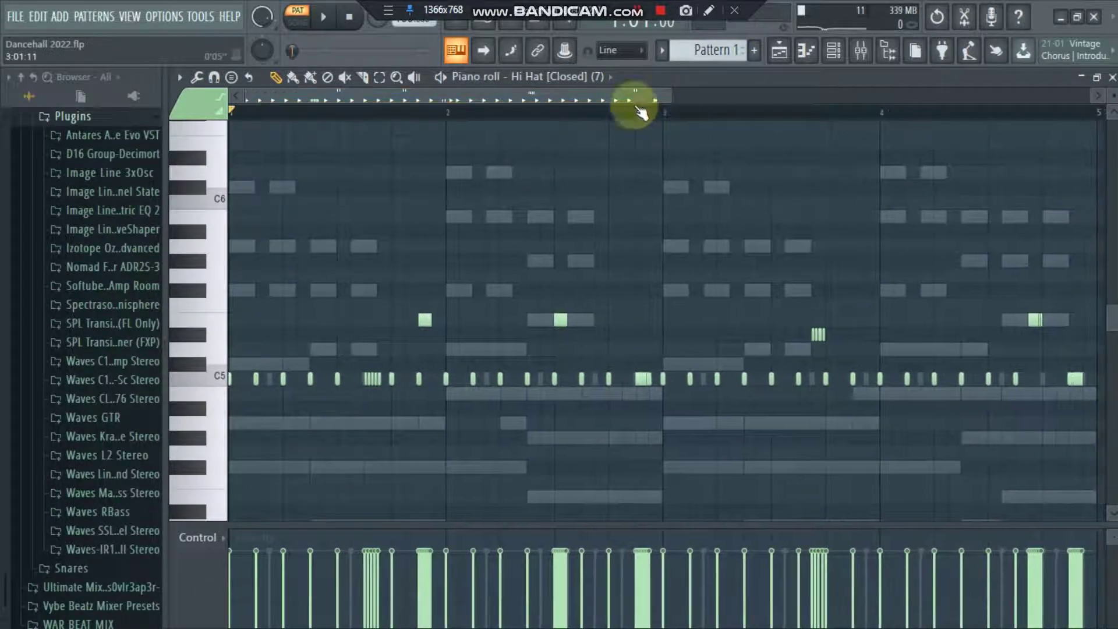
click(327, 18)
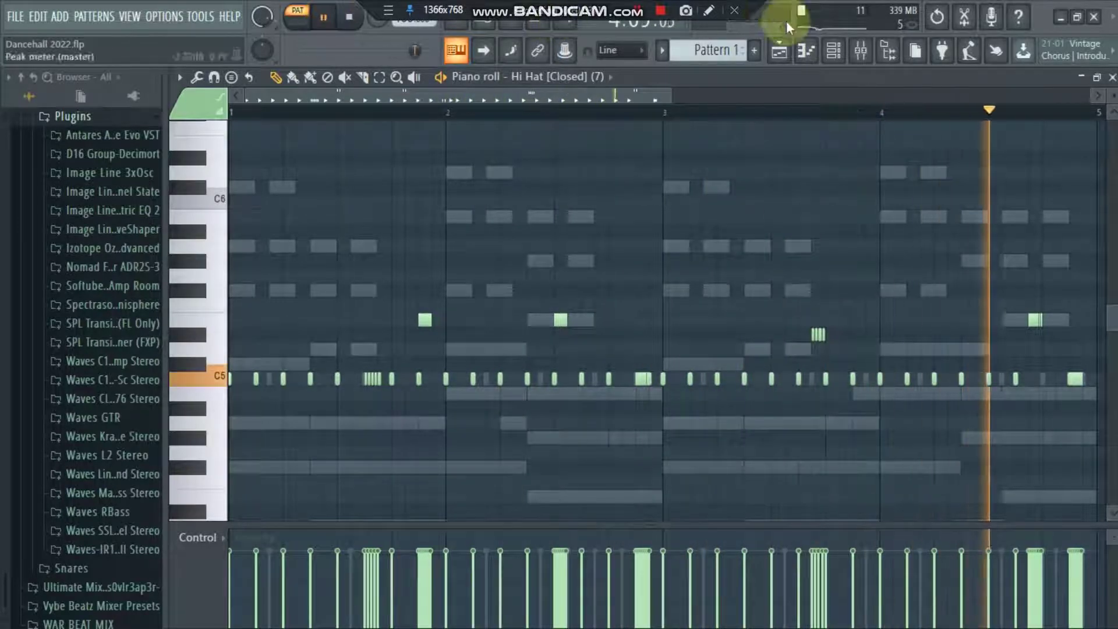
Return to the channel rack and examine the Percussion (1) steps across the pattern during playback
click(833, 51)
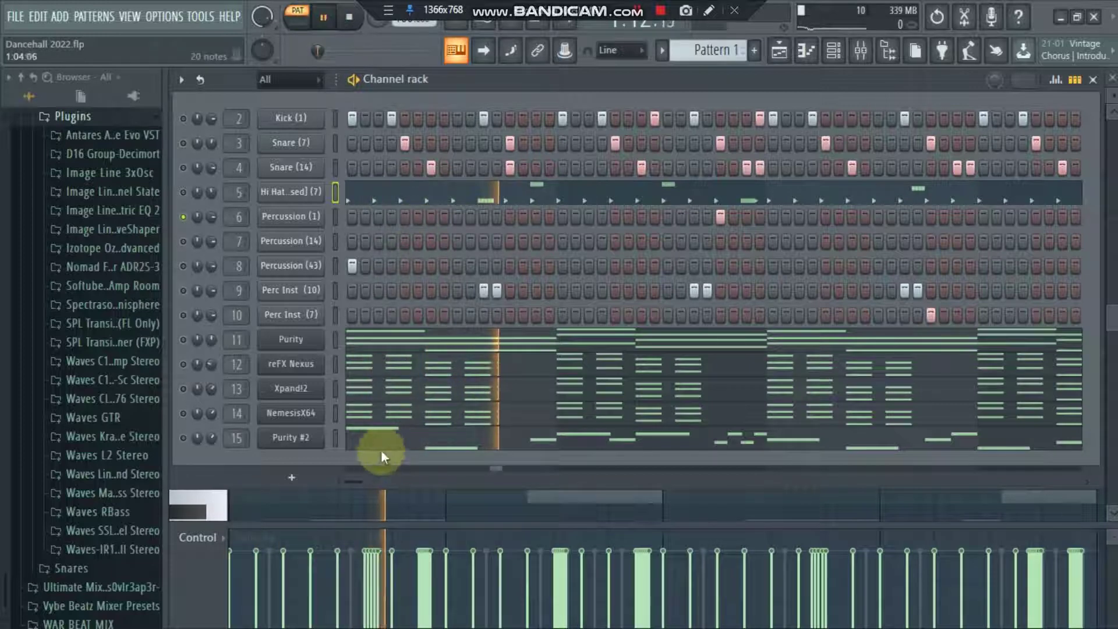
drag(354, 475, 370, 482)
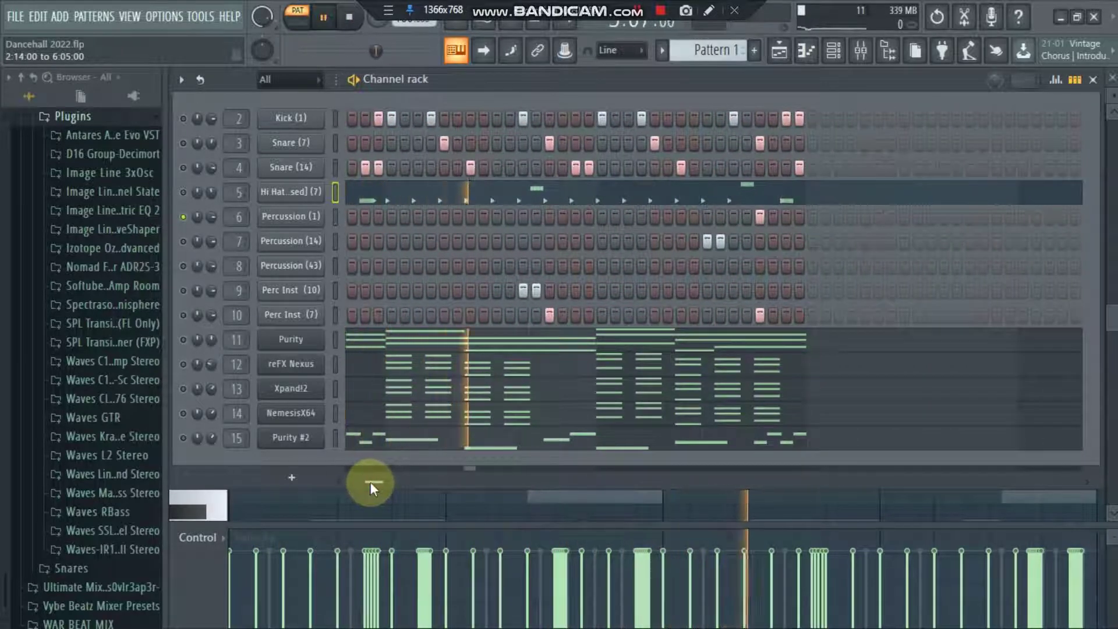
drag(370, 481, 373, 481)
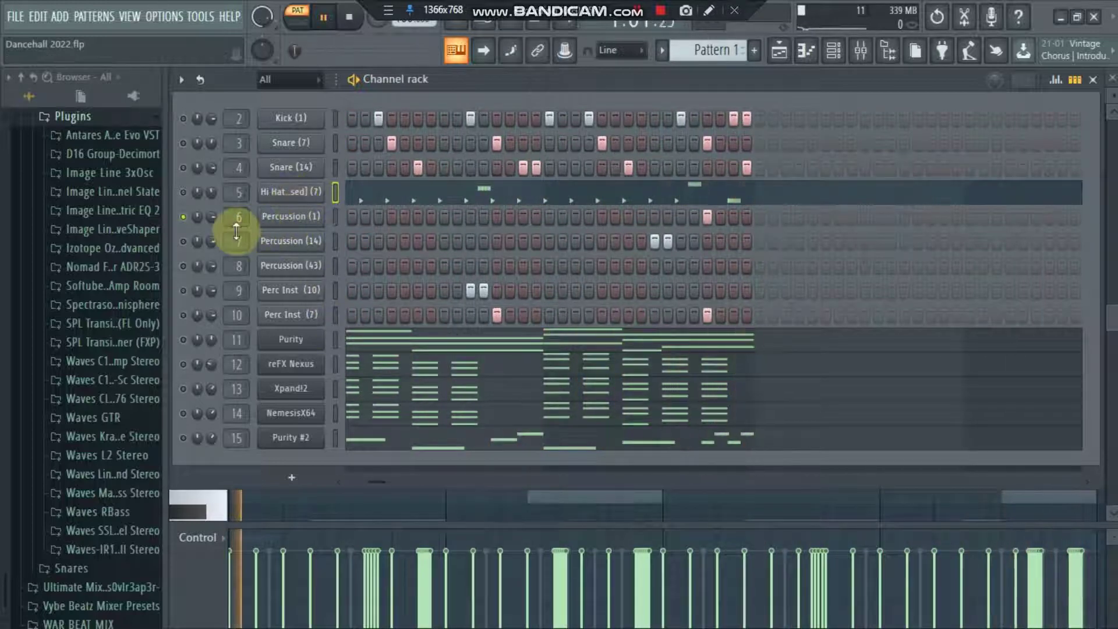
Unmute Percussion (14), view its steps in the later bars, and mute Percussion (1)
drag(189, 242, 306, 377)
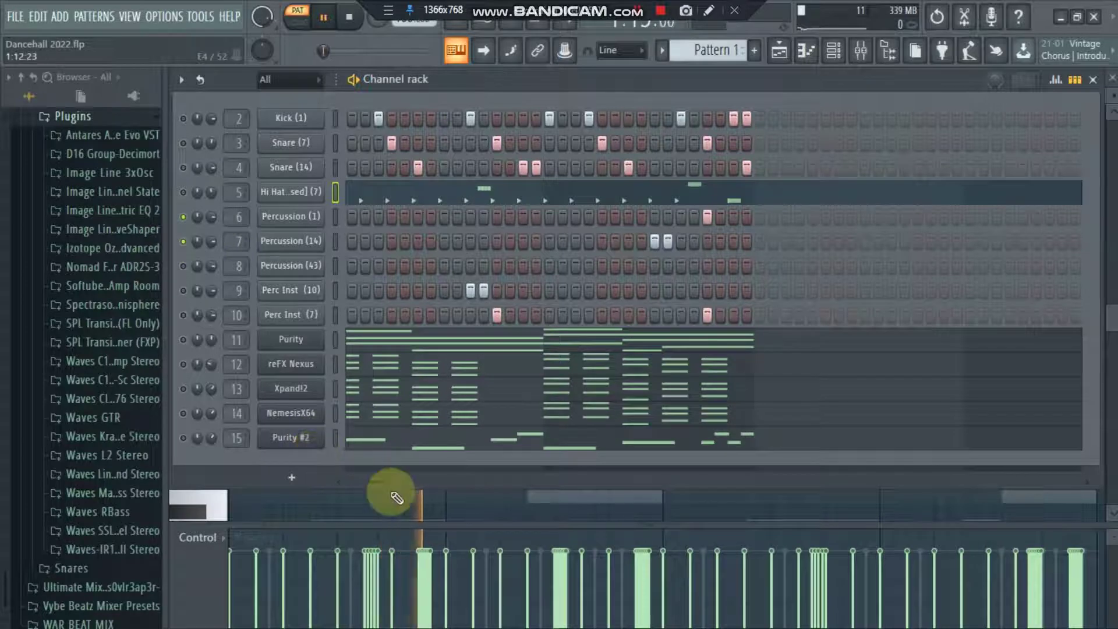
drag(376, 480, 363, 479)
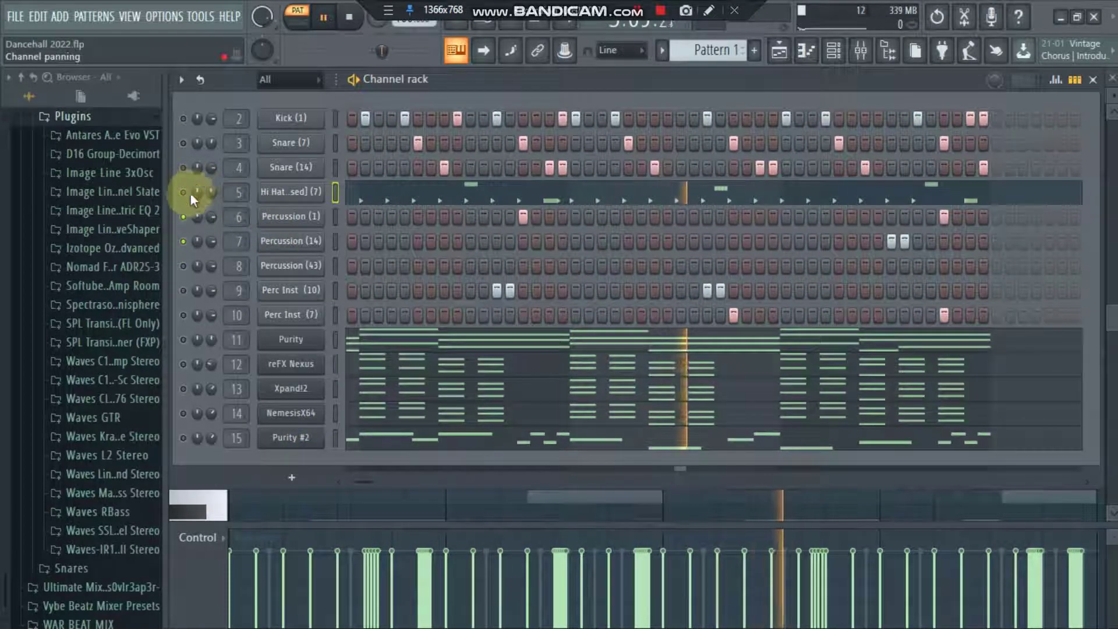
click(185, 218)
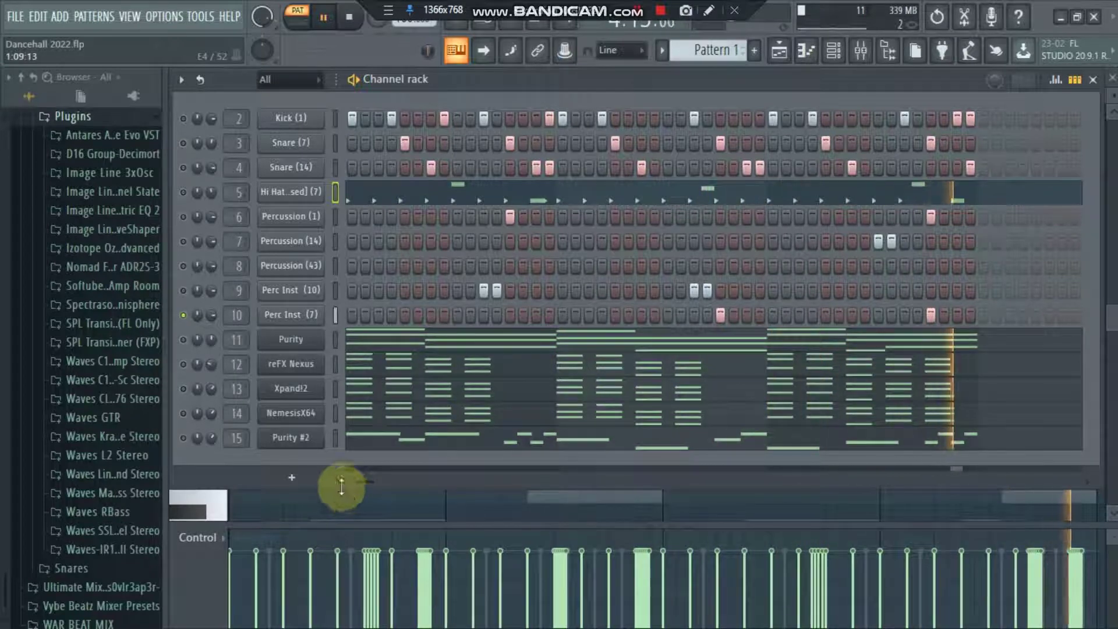
Mute Perc Inst (7), select the Purity channel and examine its four bars of chords in the piano roll
click(183, 315)
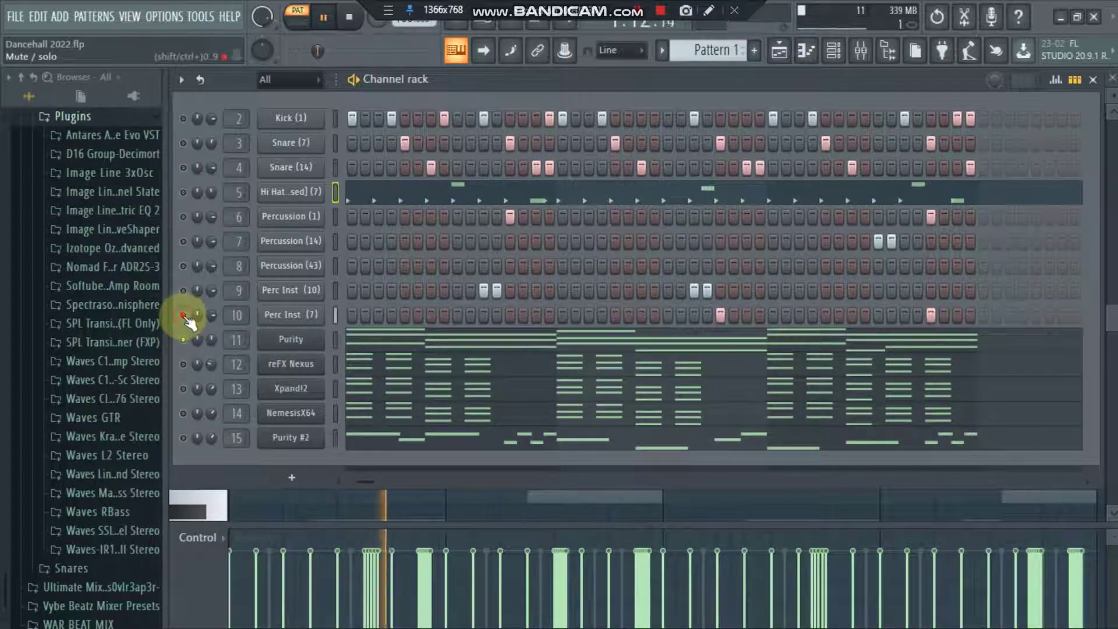
click(335, 341)
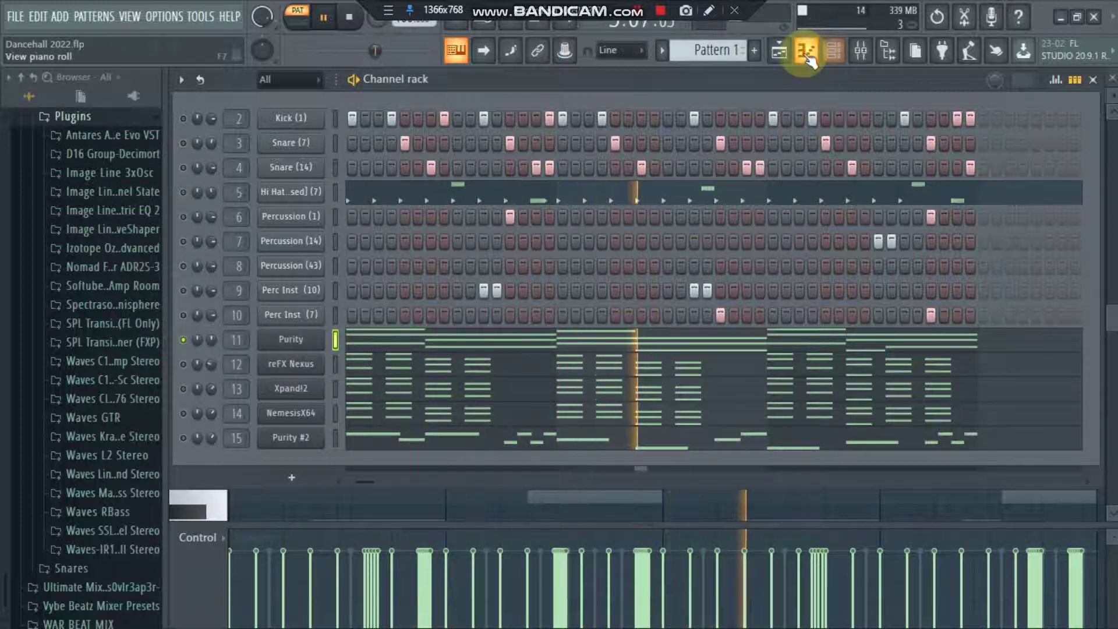
click(807, 53)
mouse_move(1108, 320)
mouse_down()
mouse_move(1116, 340)
mouse_move(1107, 333)
mouse_up()
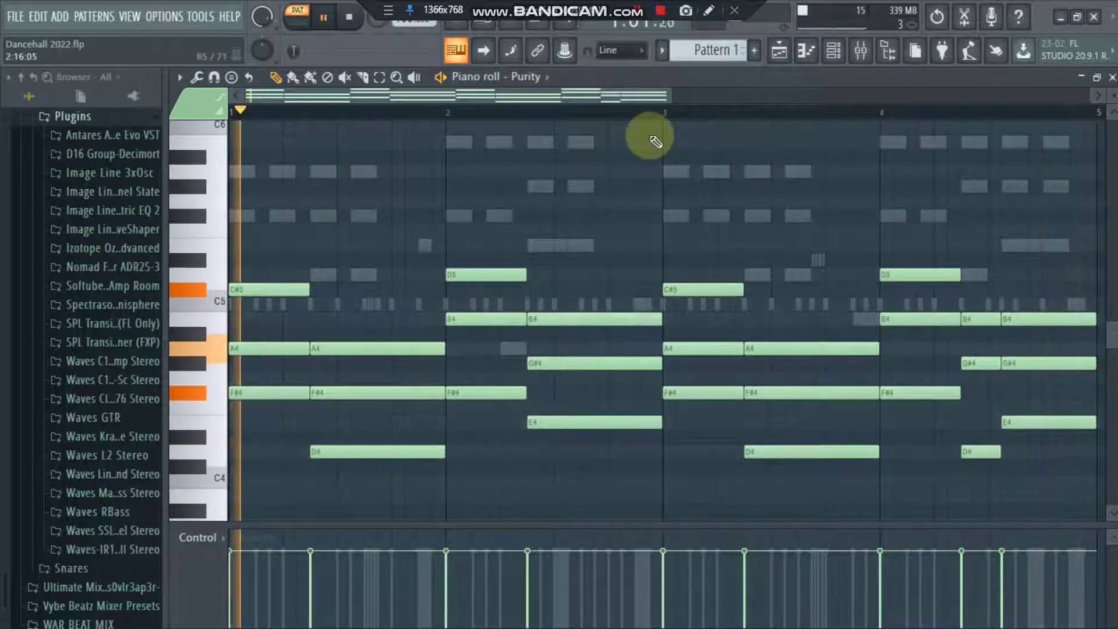
drag(670, 94, 679, 94)
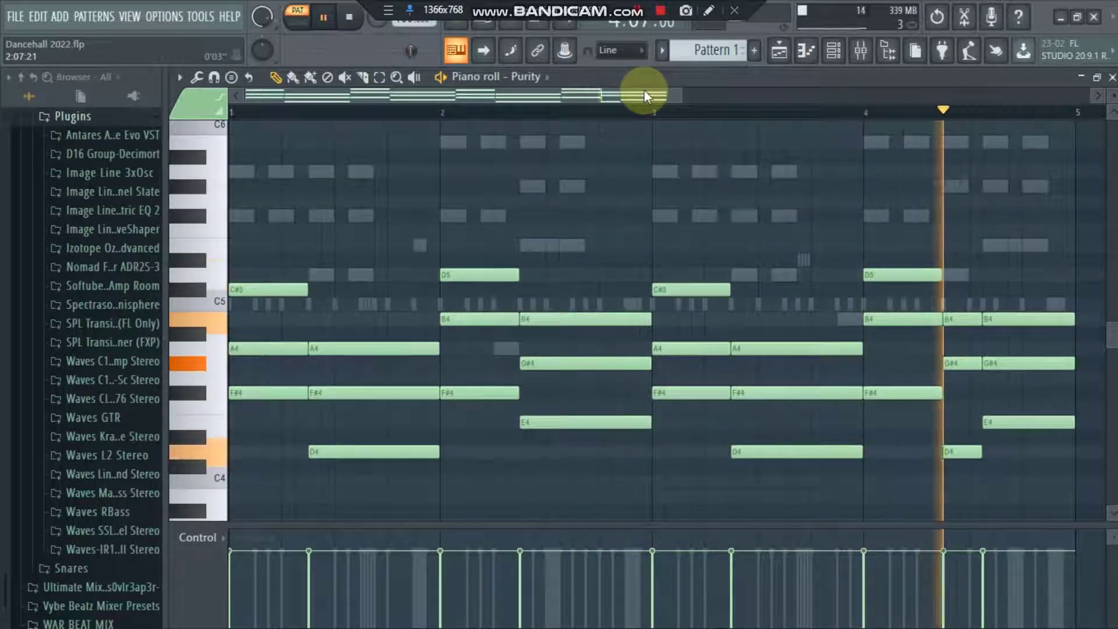
Solo the reFX Nexus channel in the channel rack, inspect the preset loaded in its plugin window and close it
click(833, 50)
right_click(183, 365)
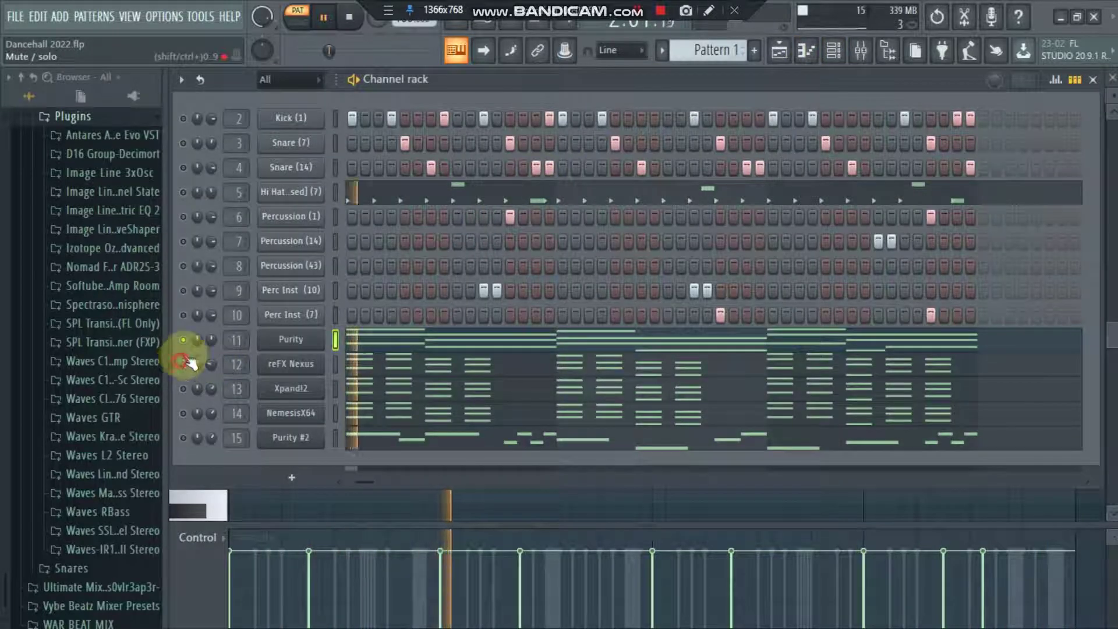
click(290, 373)
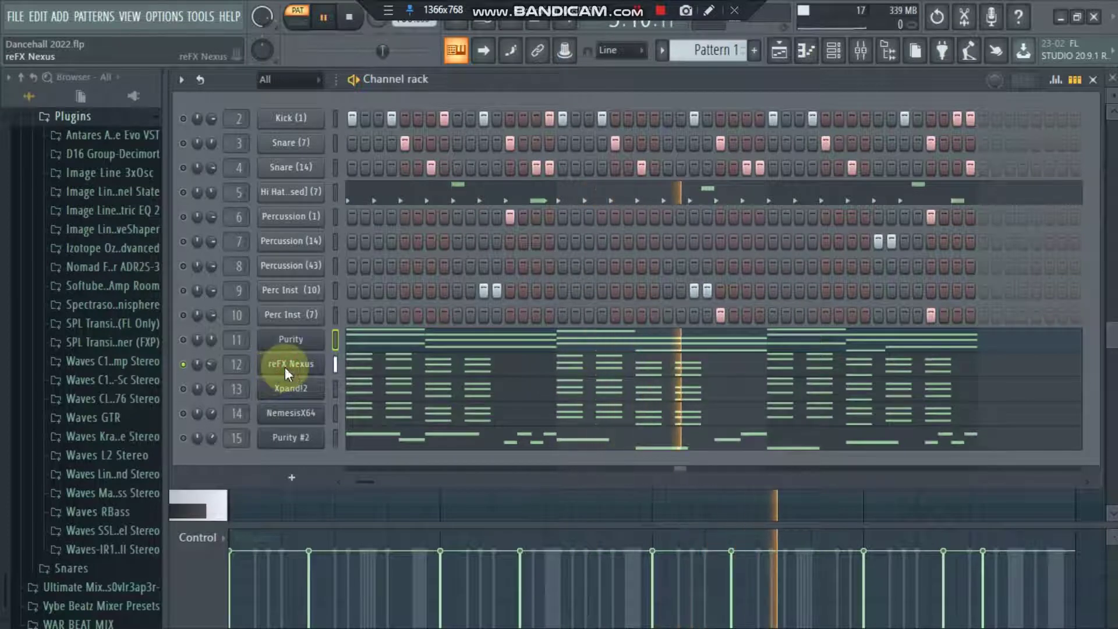
drag(436, 128, 474, 129)
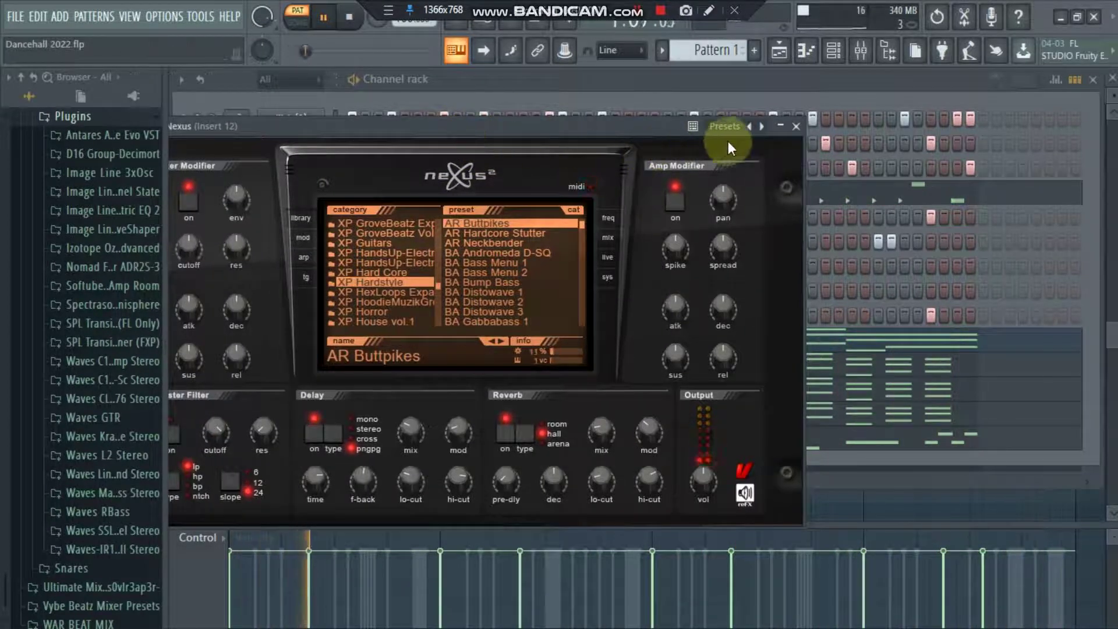
click(796, 128)
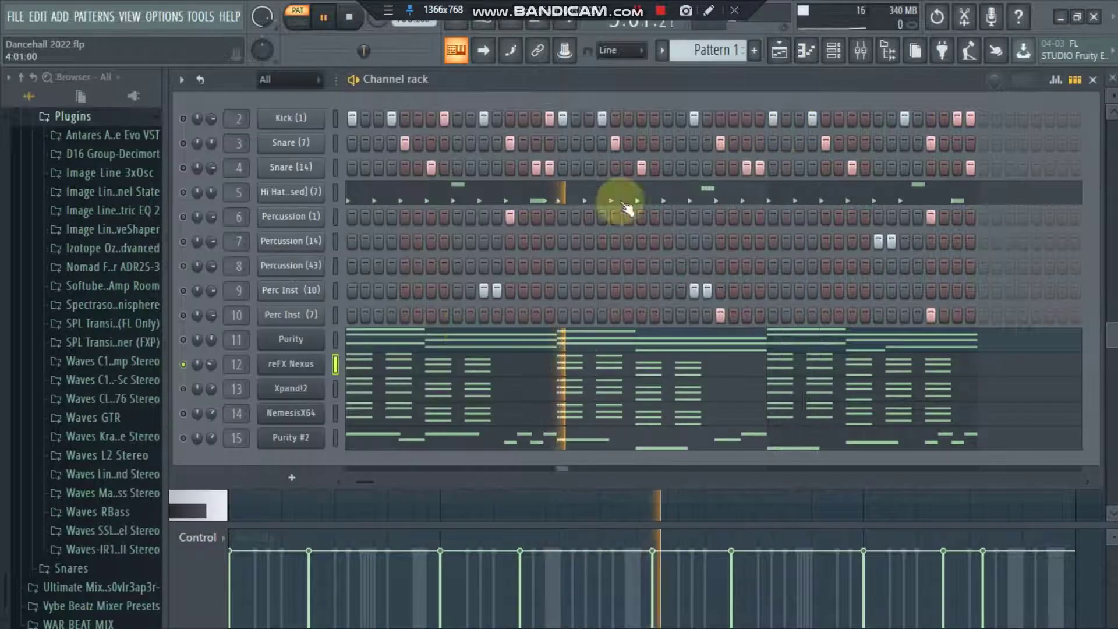
Switch playback to the Xpand!2 channel, open its plugin and reposition the window so all parts can be seen
right_click(184, 389)
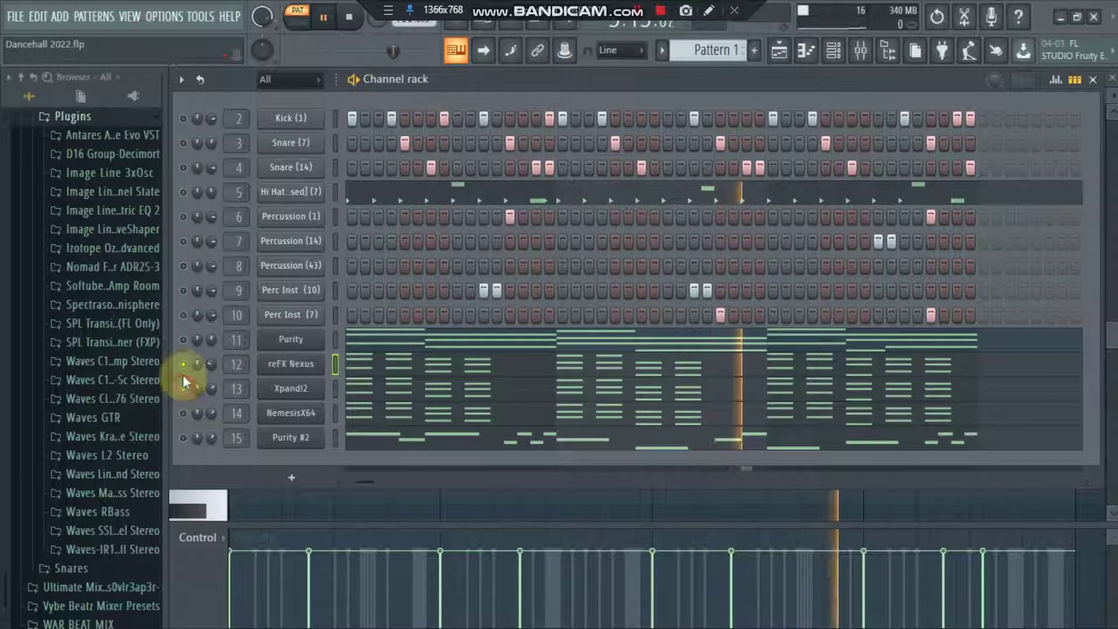
click(308, 389)
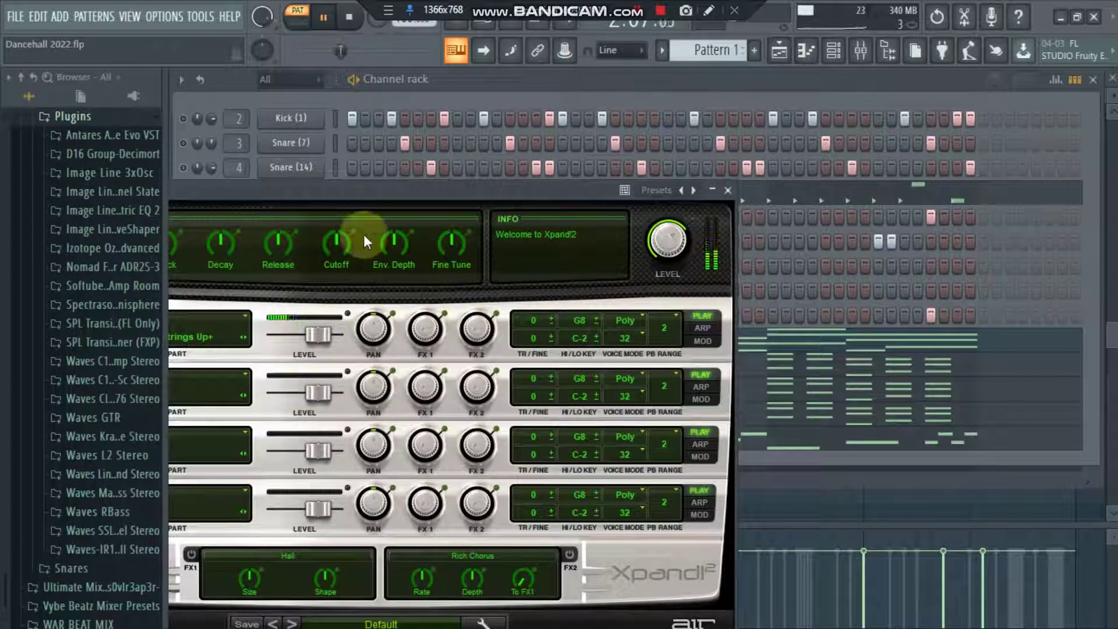
drag(348, 195, 617, 168)
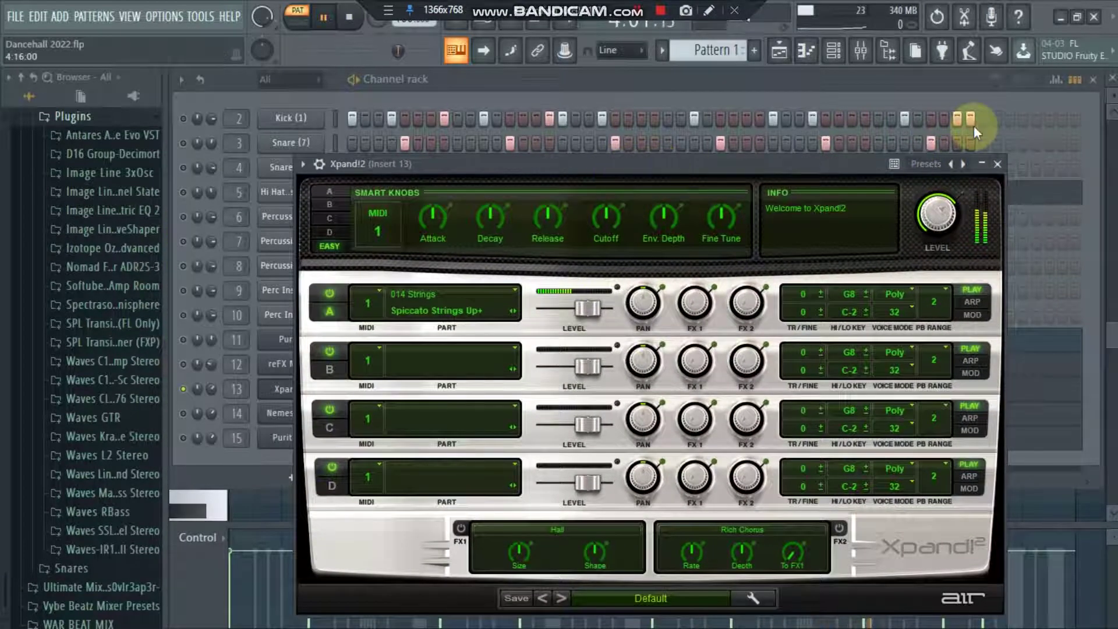
Turn on FX2 in Xpand!2 and browse its effect types, keeping Rich Chorus
click(839, 529)
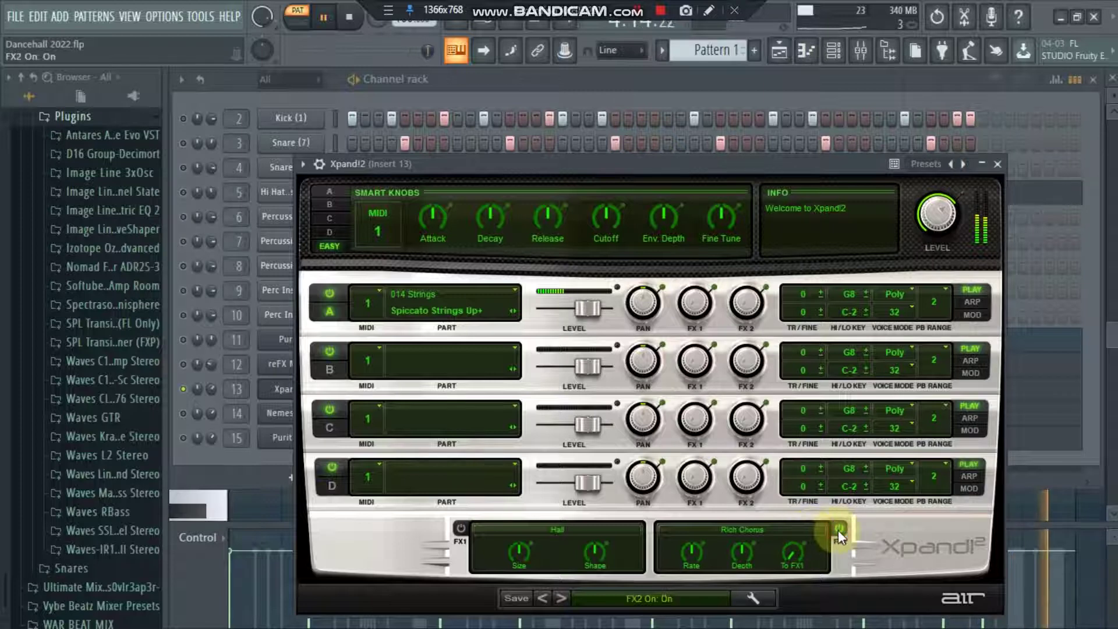
click(817, 528)
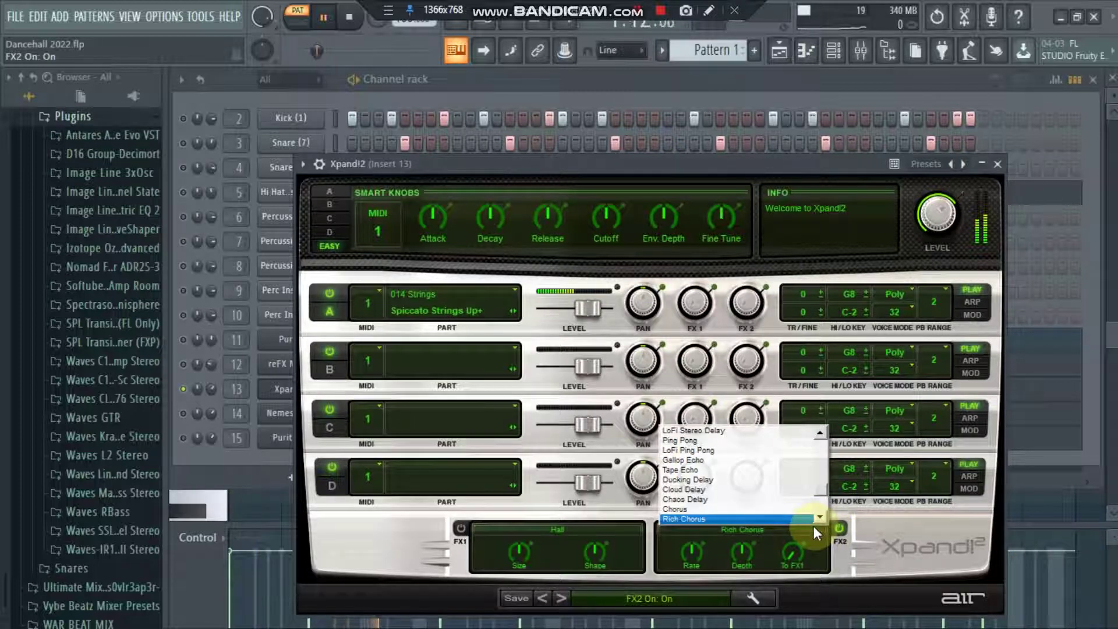
scroll(823, 492, down, 3)
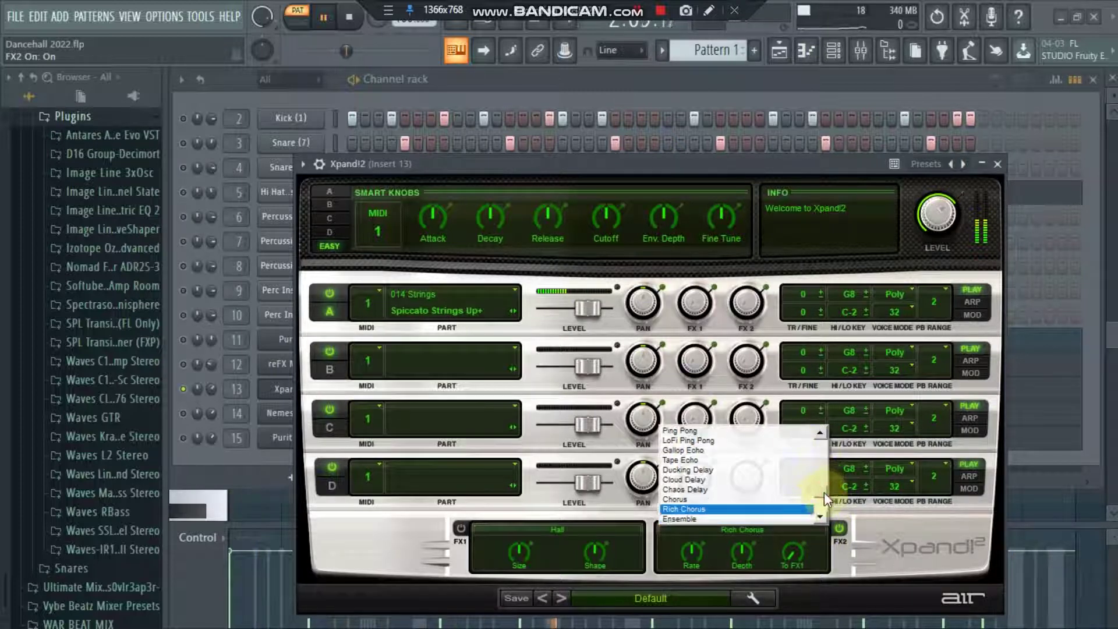
scroll(823, 501, down, 1)
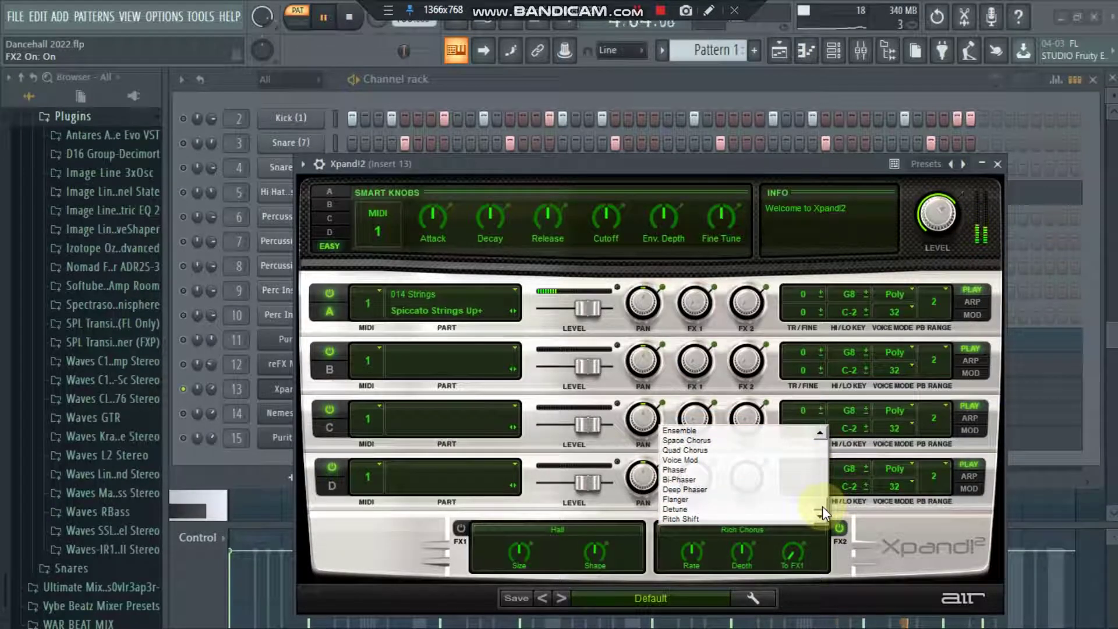
scroll(822, 505, up, 1)
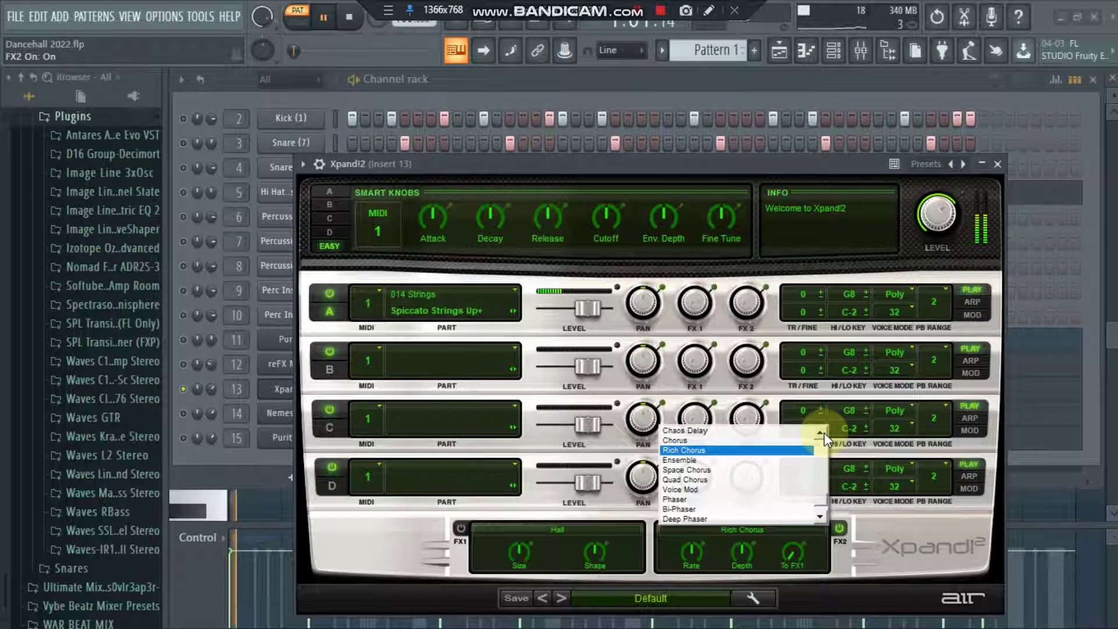
click(821, 535)
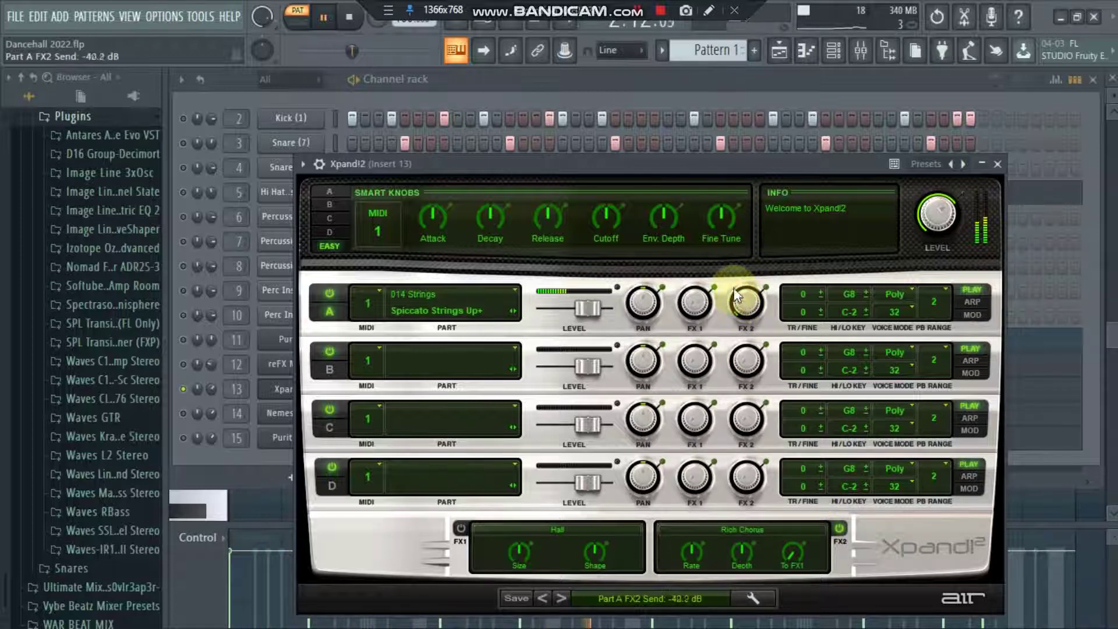
Set Part A's FX 2 send to -16.4 dB and close the Xpand!2 window
scroll(732, 282, up, 2)
drag(746, 299, 738, 274)
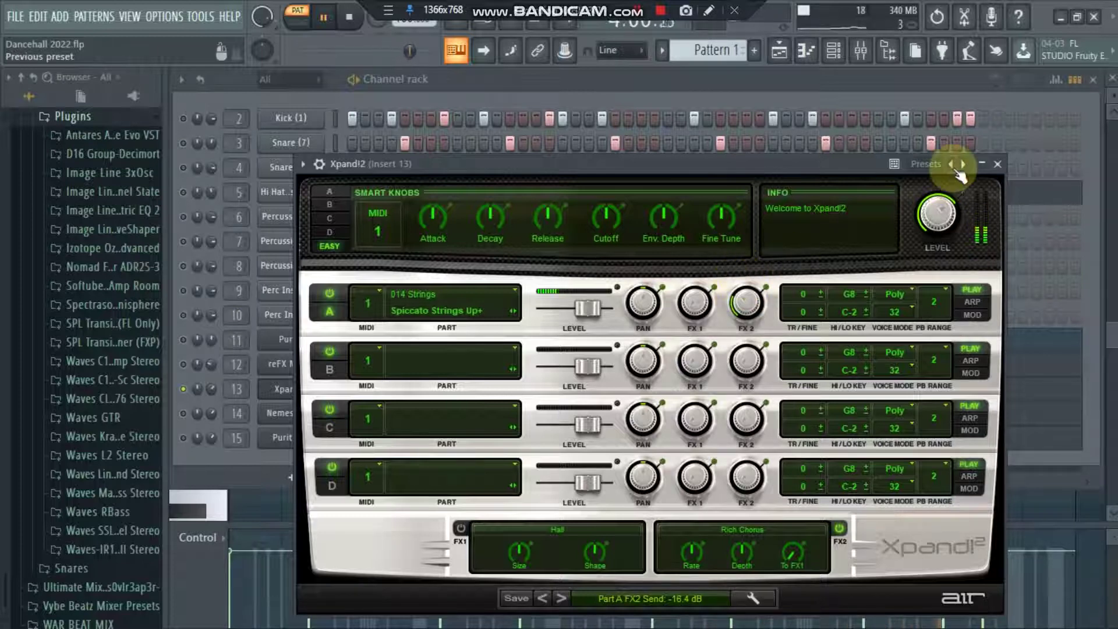
click(998, 166)
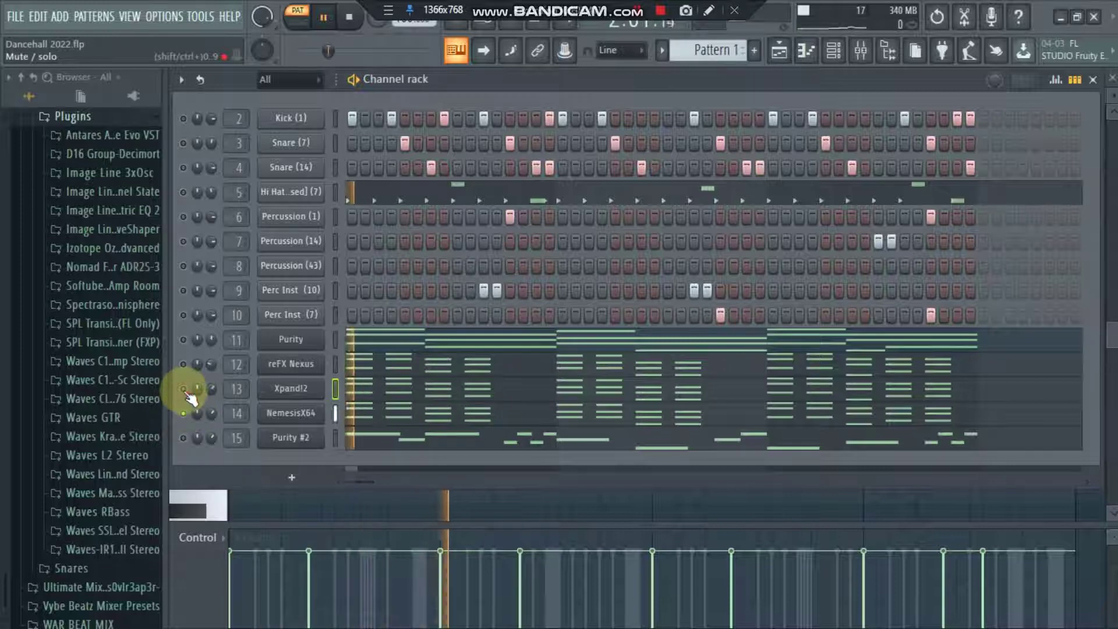
Open the NemesisX64 plugin, reposition its window so the preset and controls can be inspected, and put it away
click(285, 414)
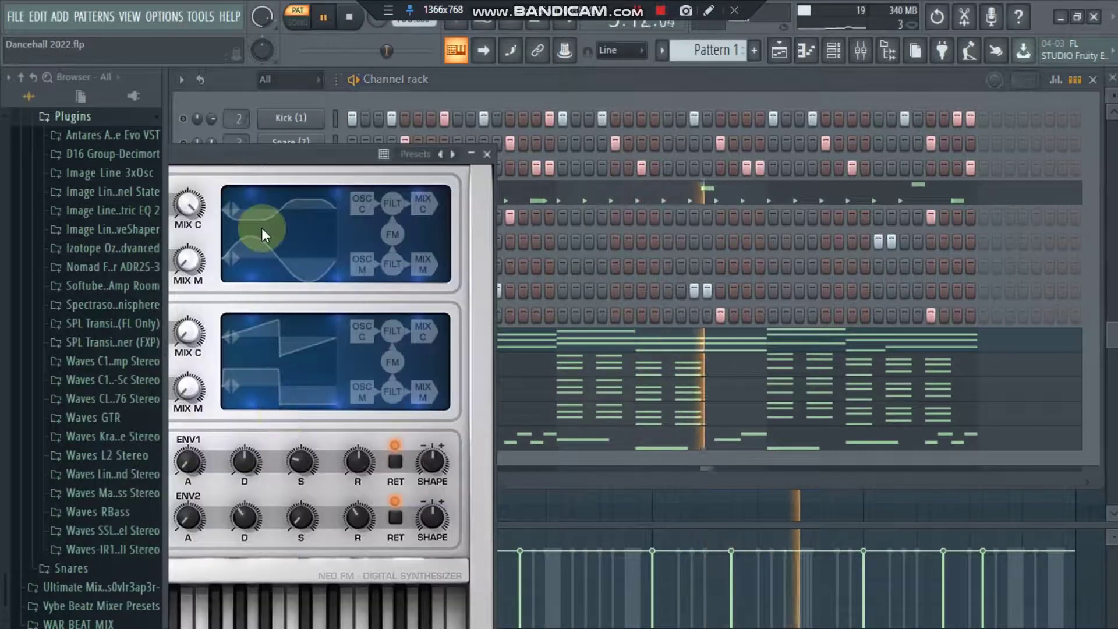
drag(211, 147, 836, 114)
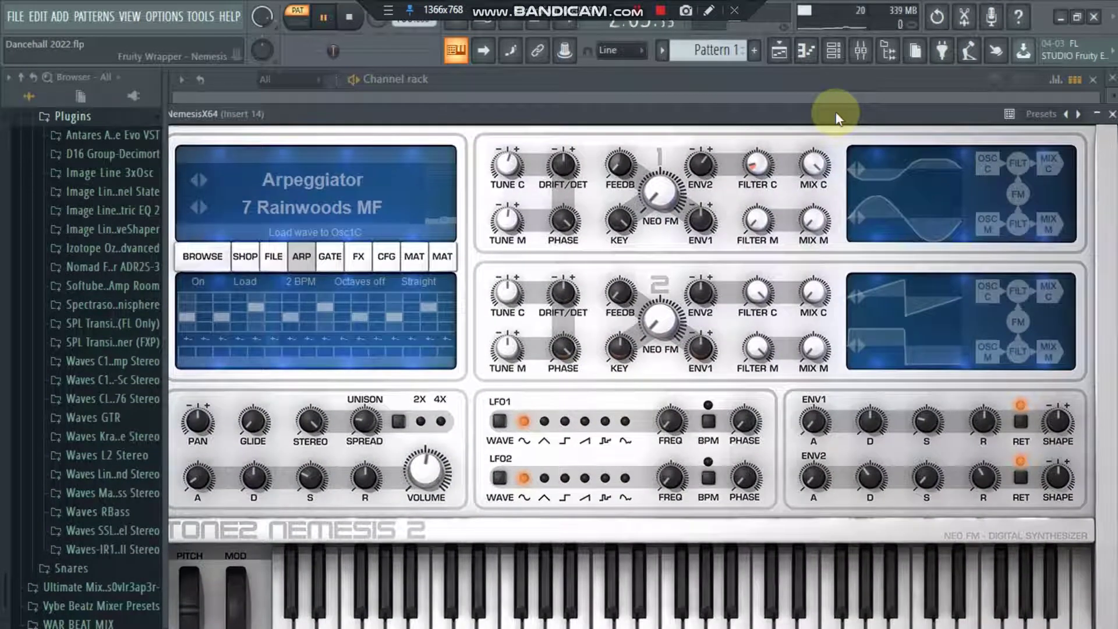
click(1096, 115)
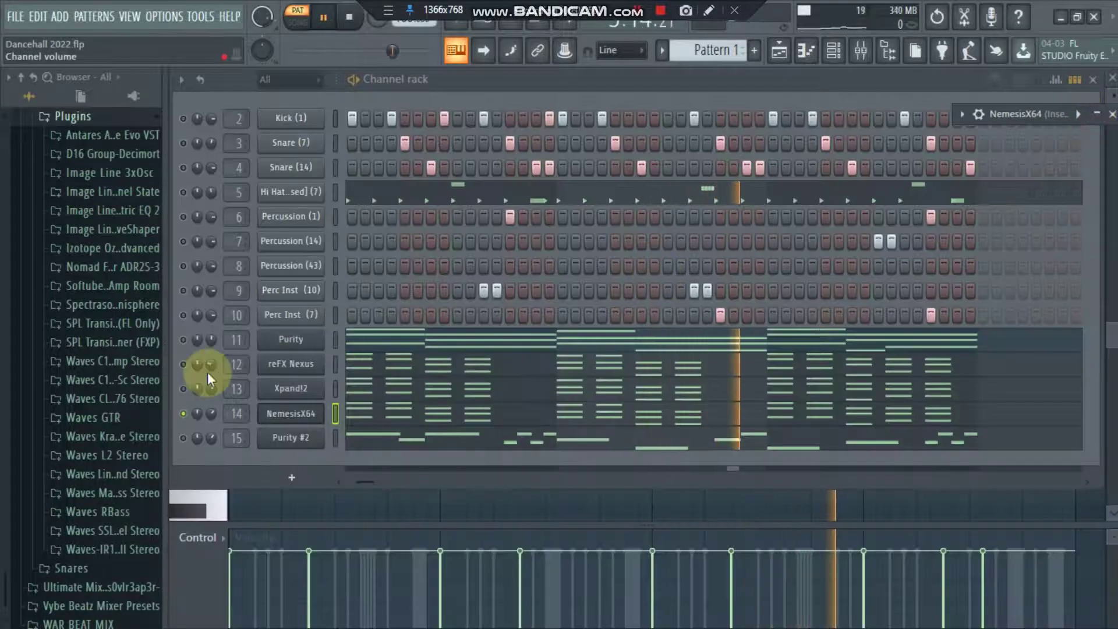
Solo the Purity #2 channel, select it and open its melody in the piano roll
click(183, 438)
click(333, 441)
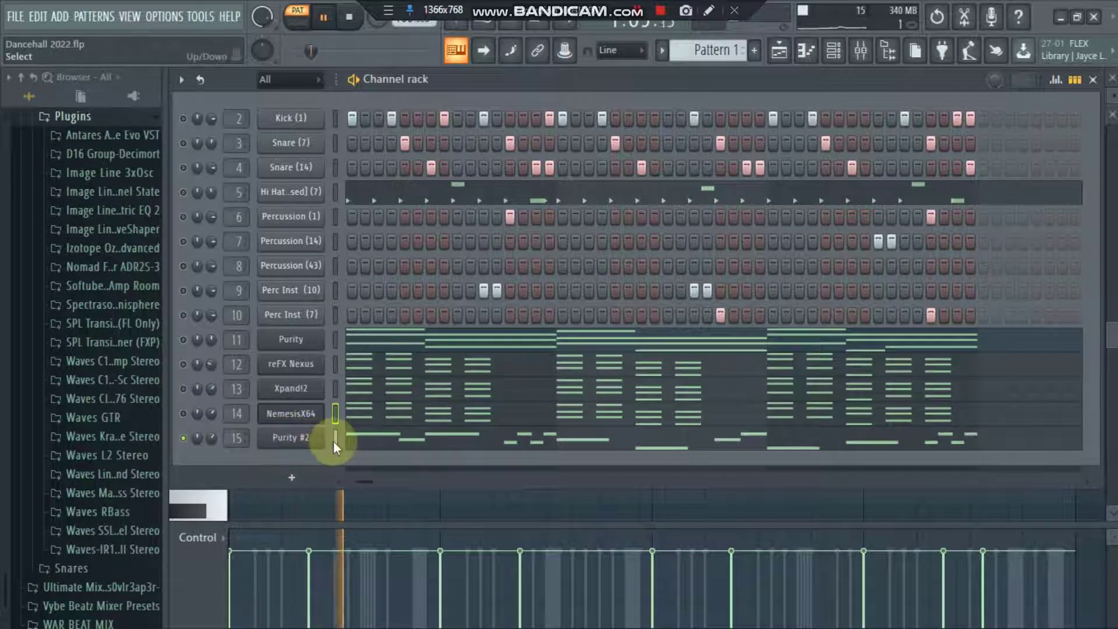
click(808, 51)
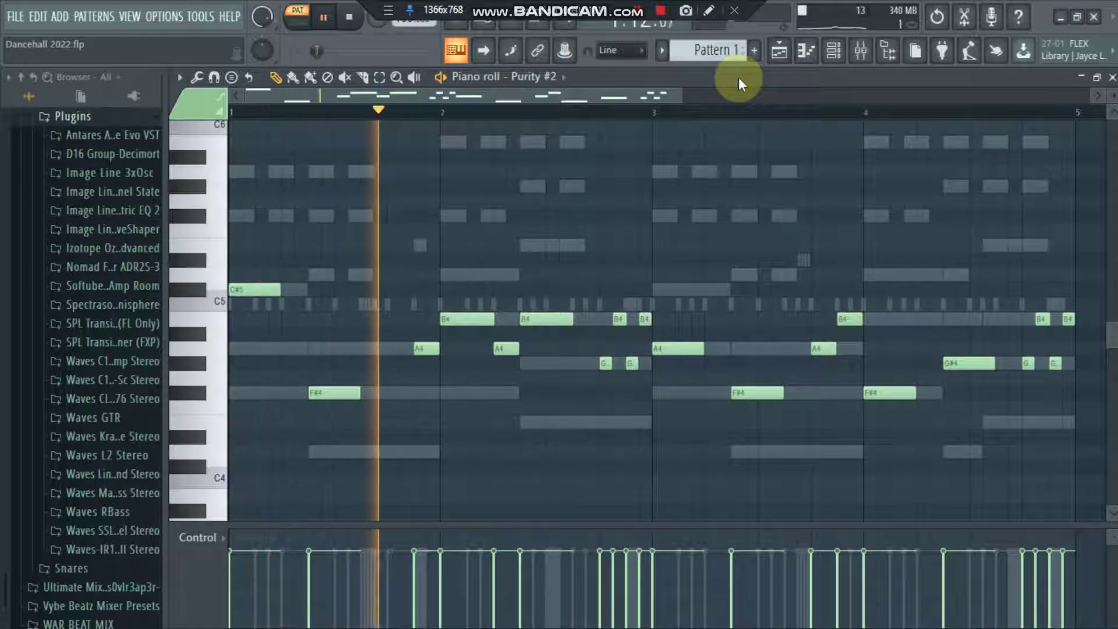
Add an E5 slide note at 2:09:00 in the Purity #2 piano roll and shorten it to 0:01:00
click(550, 245)
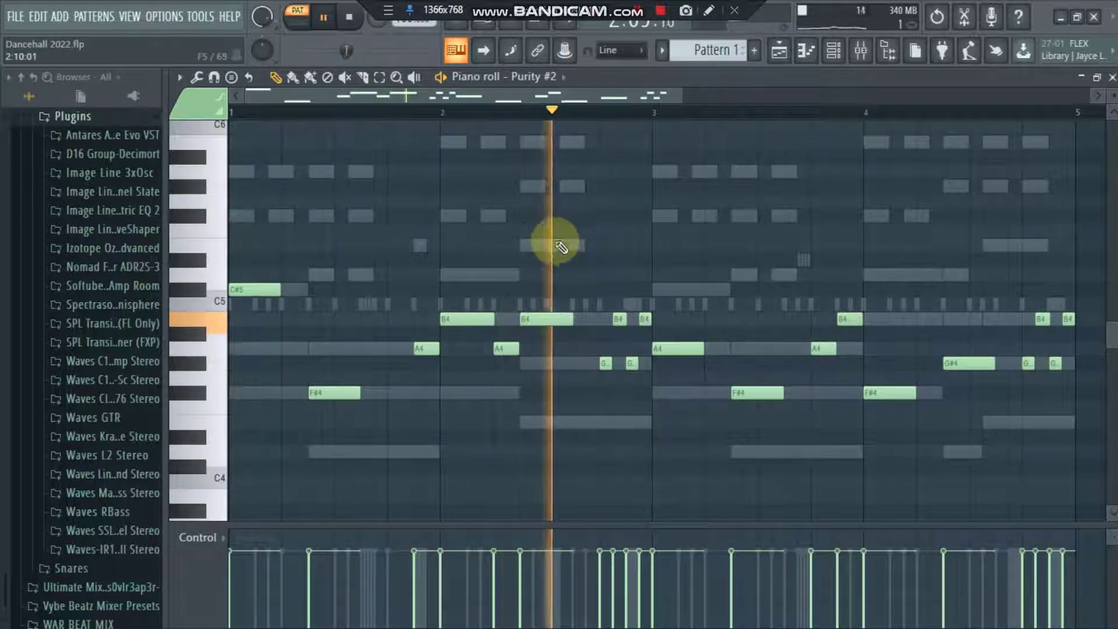
double_click(553, 245)
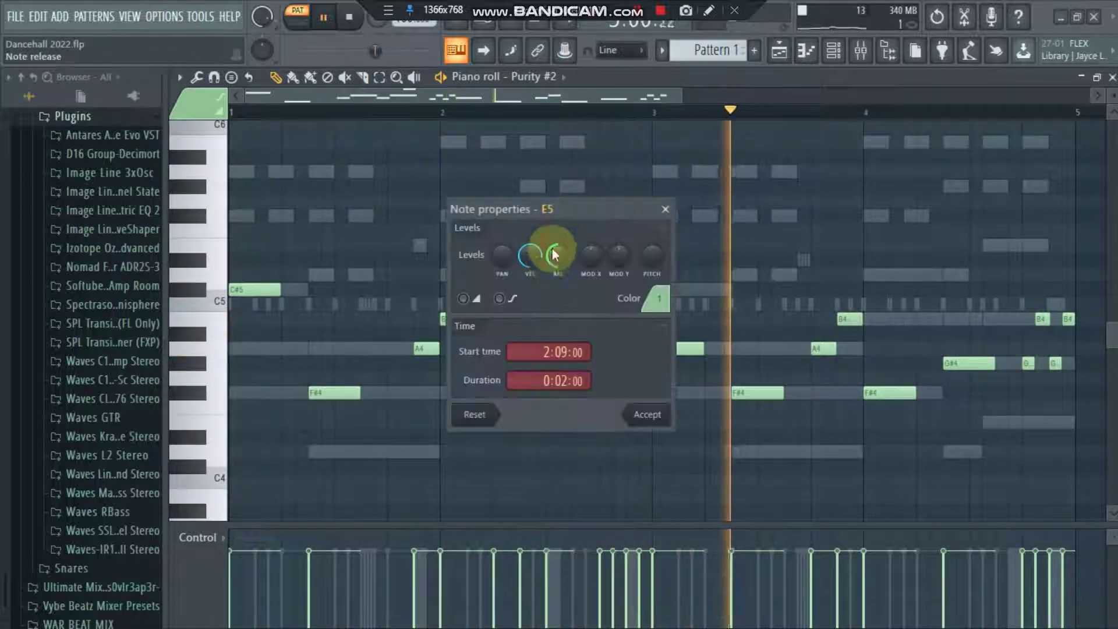
click(463, 298)
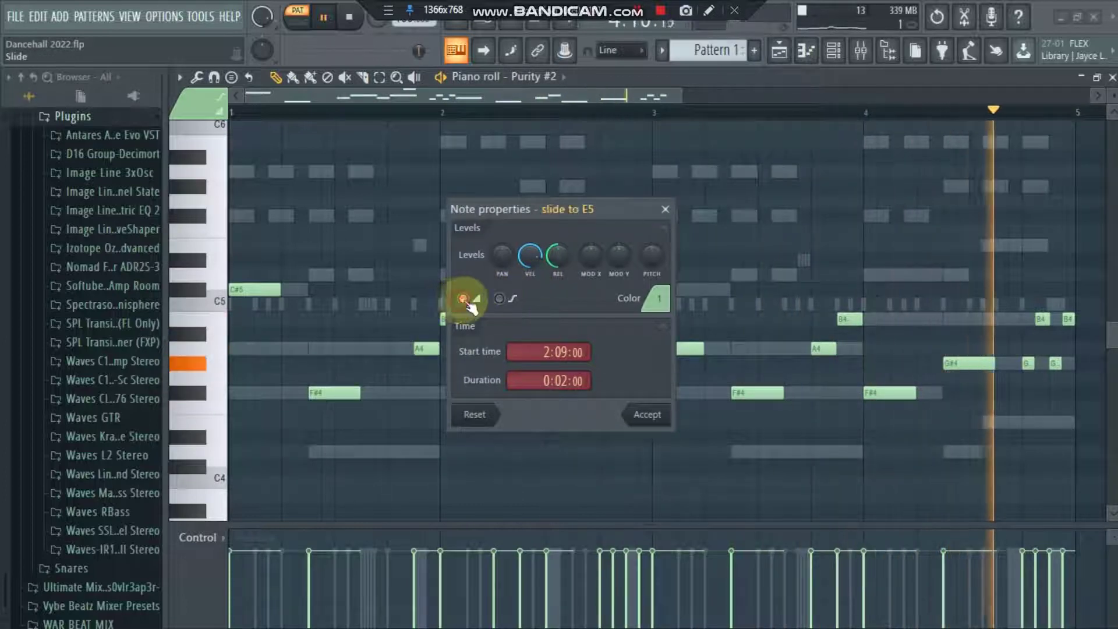
click(646, 413)
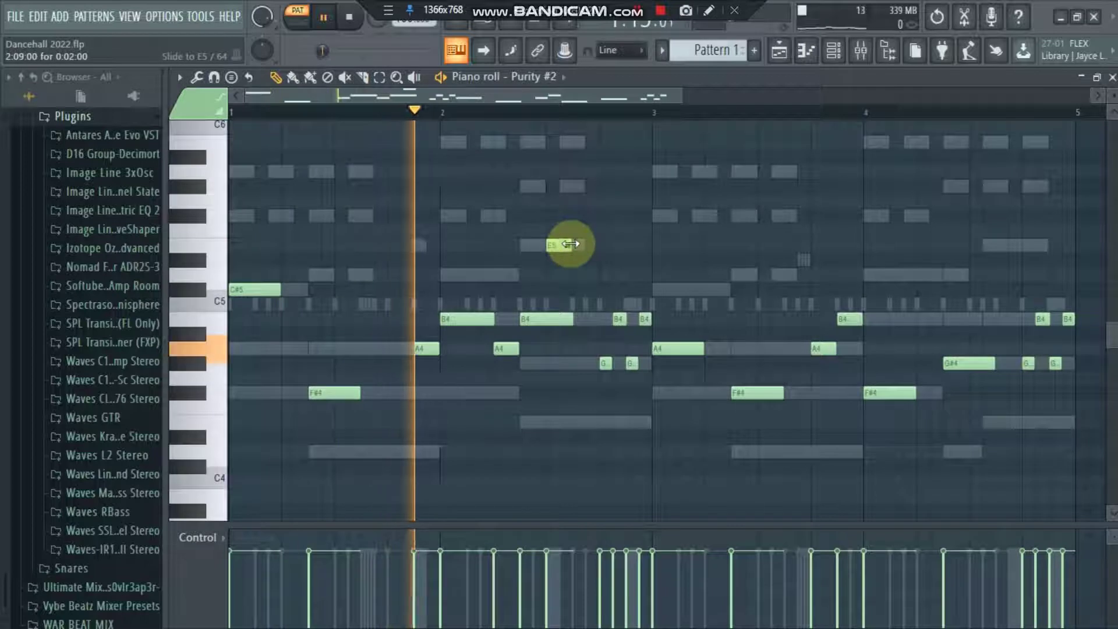
drag(570, 244, 561, 244)
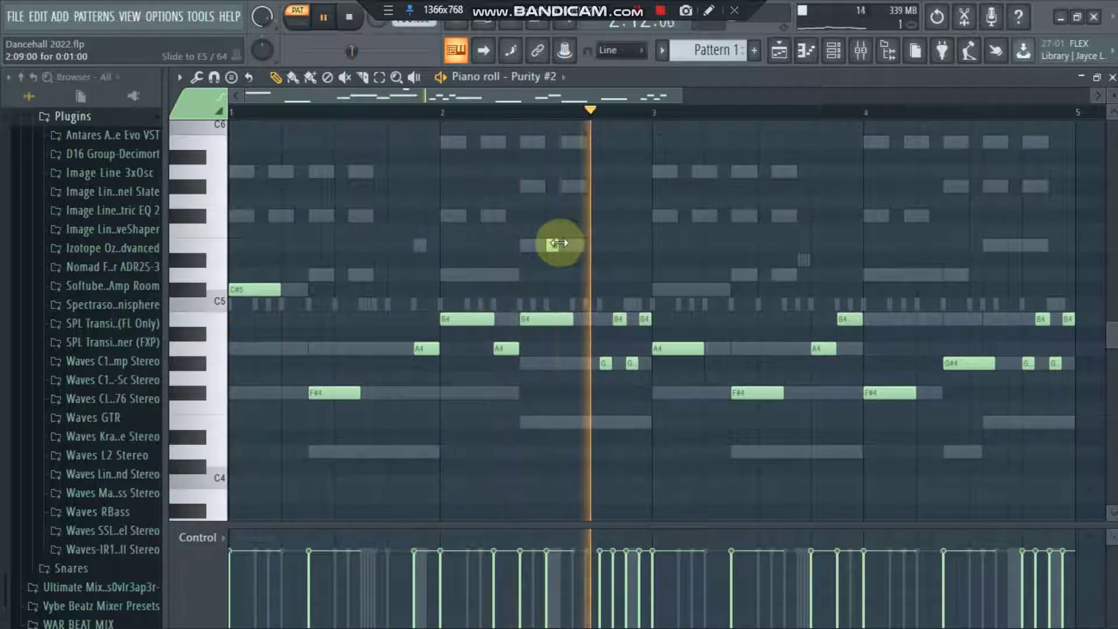
Try the portamento and slide options on the short E5 note, then delete it and close the piano roll
double_click(553, 244)
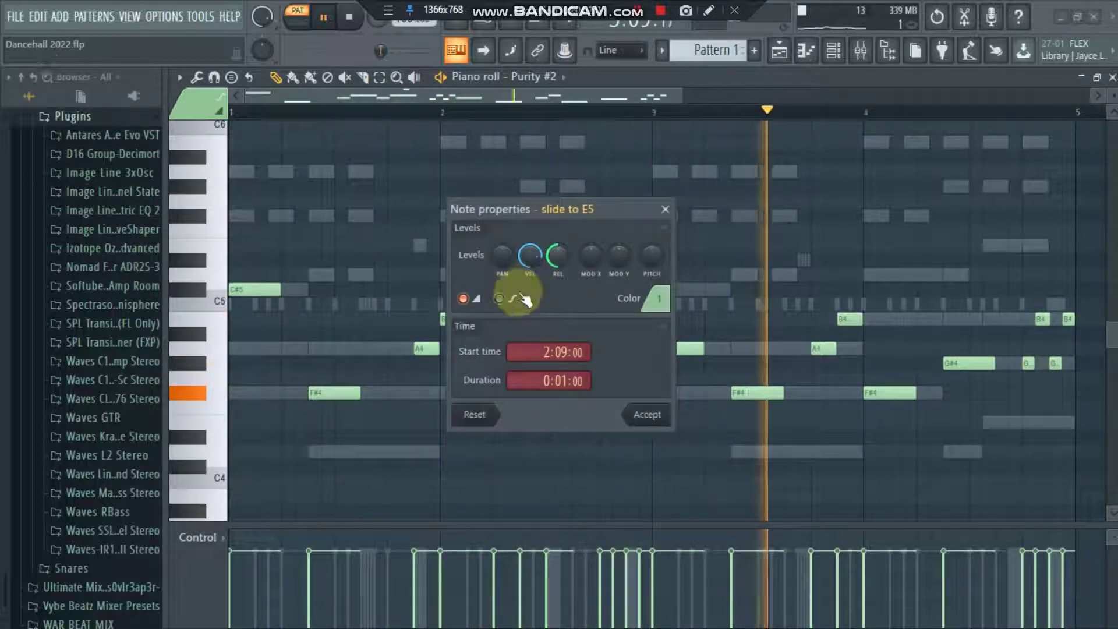
click(499, 298)
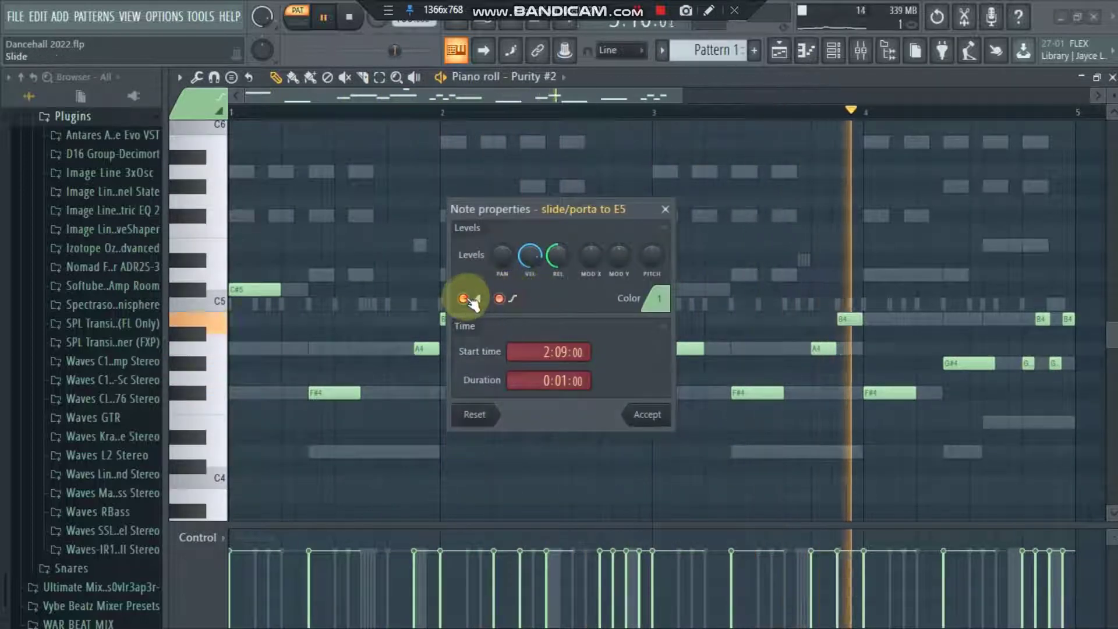
click(647, 414)
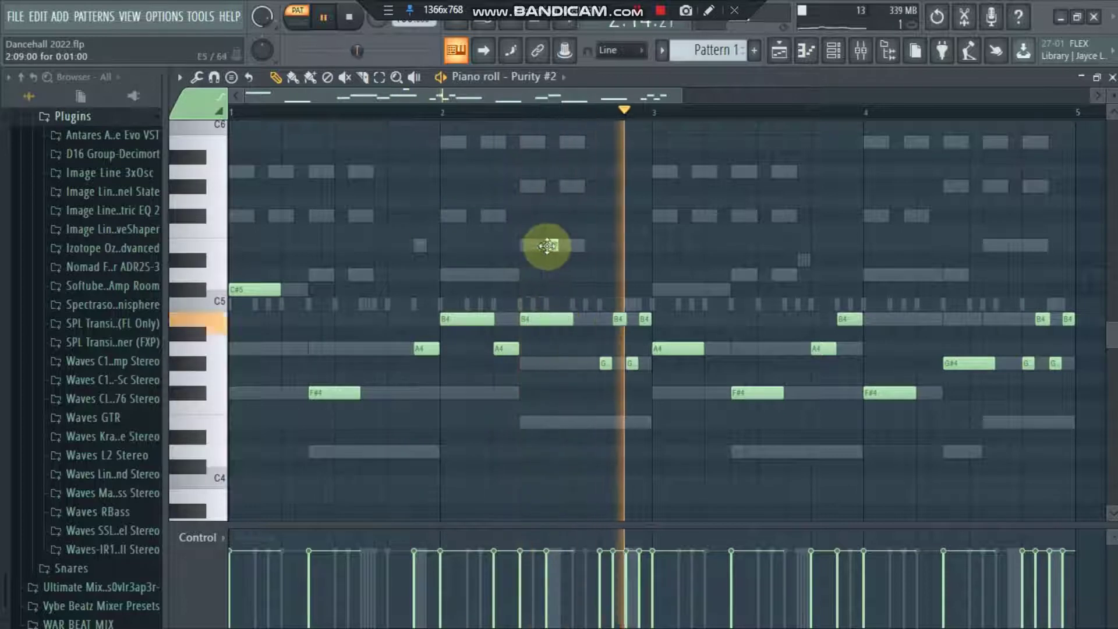
drag(553, 247, 564, 250)
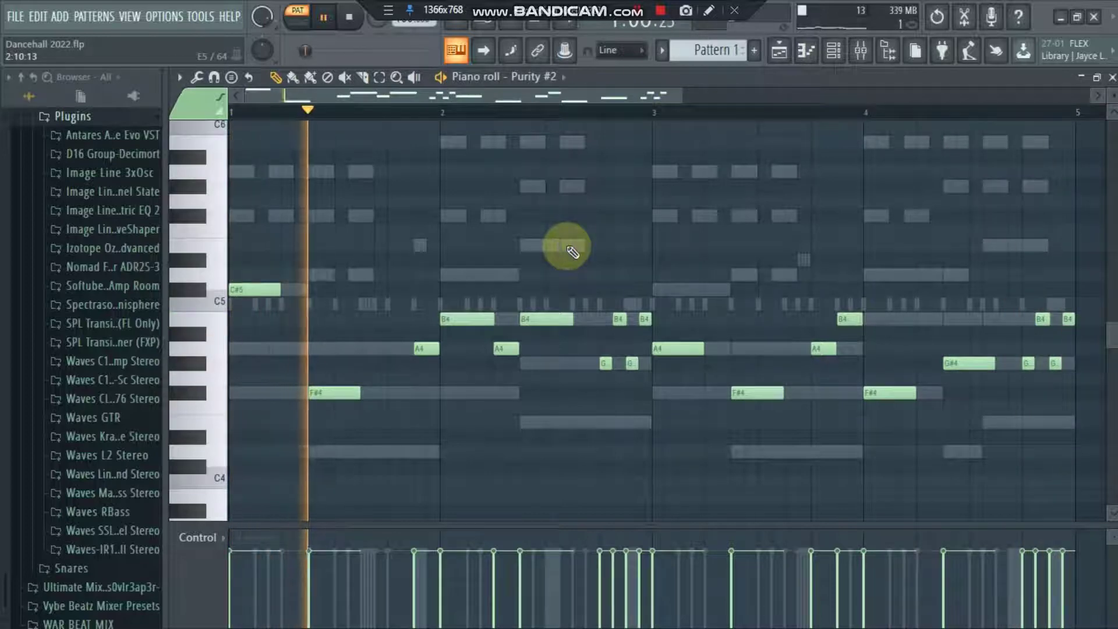
click(1110, 78)
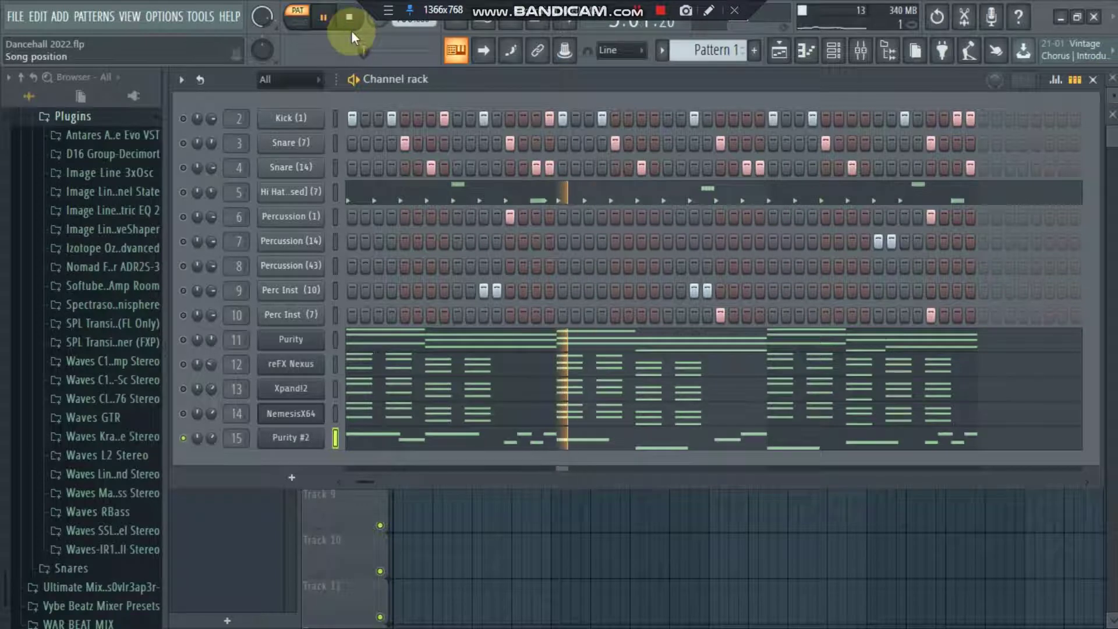
Unmute all channels to play the full pattern from the start, then minimize FL Studio to show the Word document
right_click(187, 442)
click(214, 373)
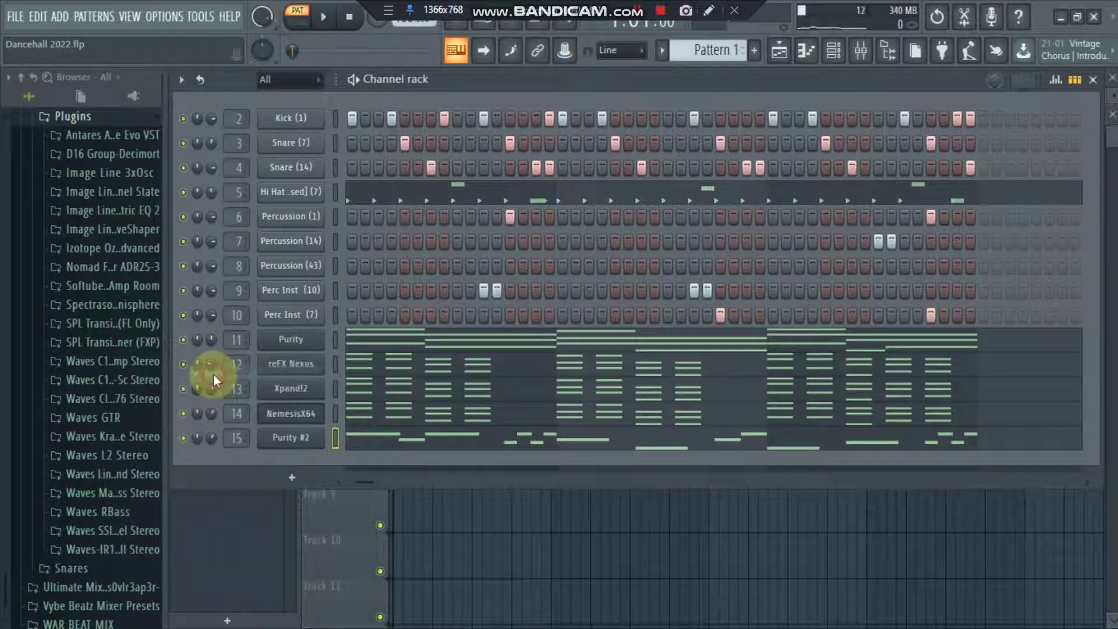
click(325, 17)
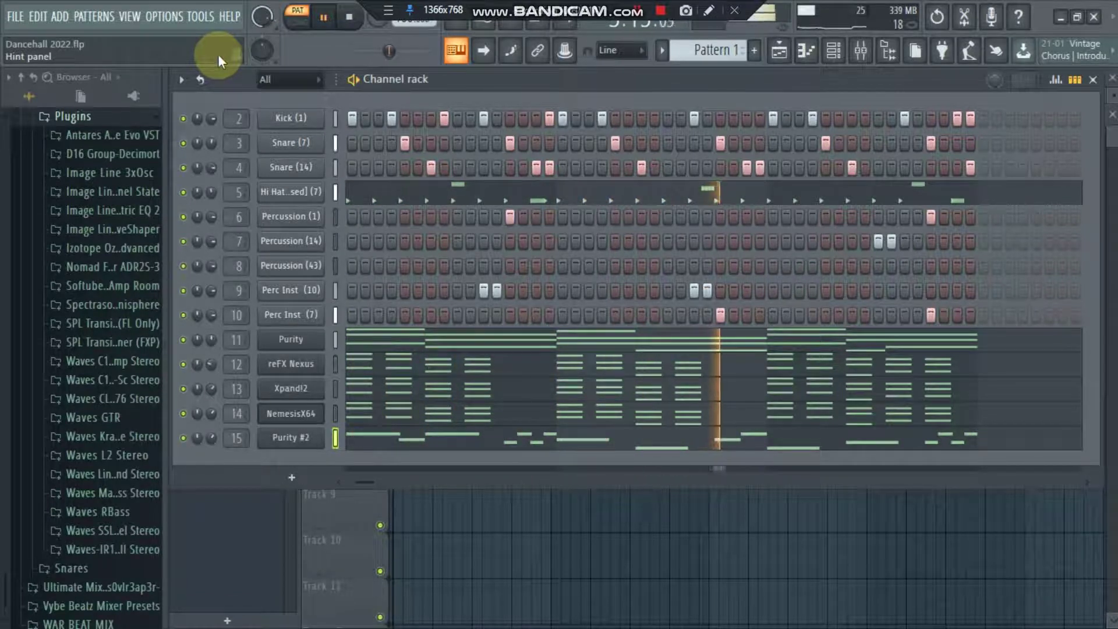
click(184, 438)
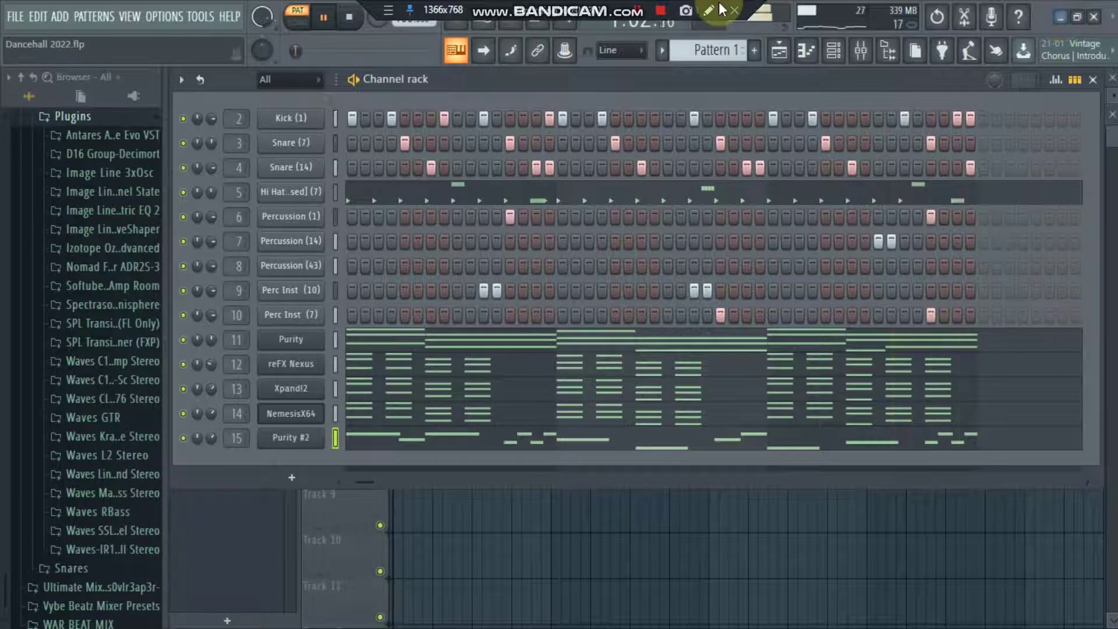
click(1062, 20)
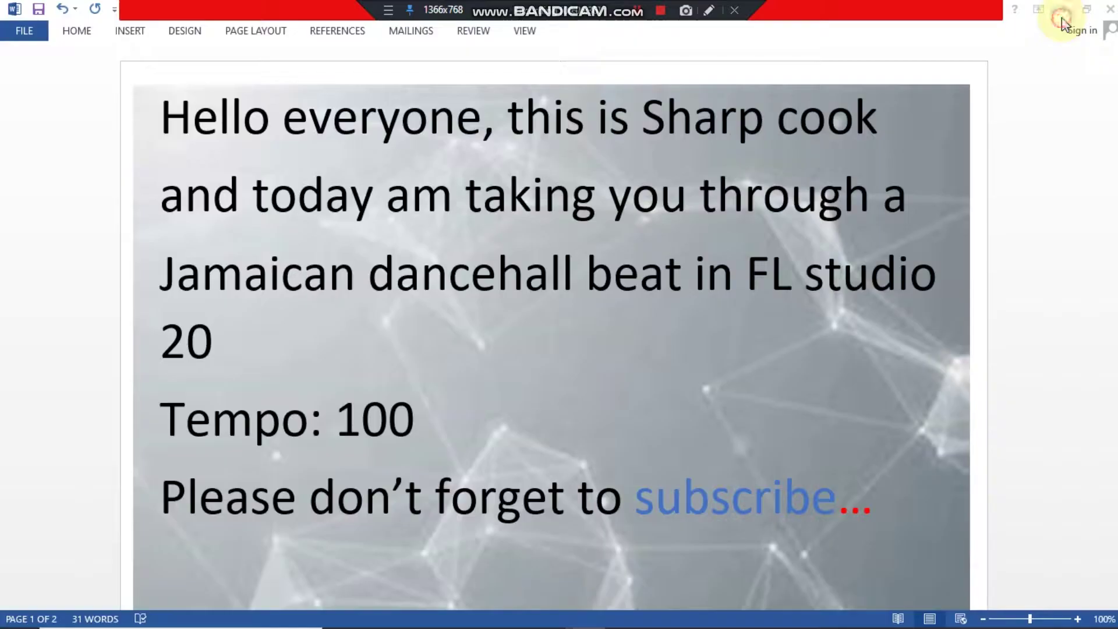